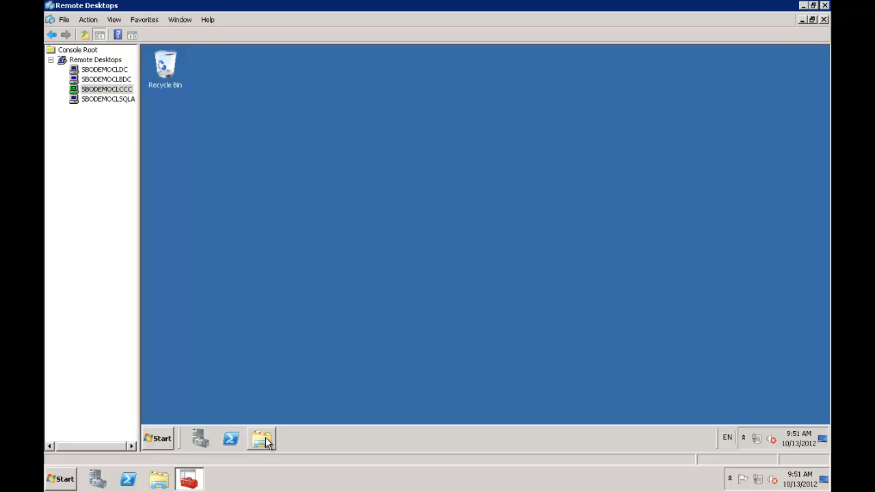
Step: View the server's C: and D: drives in Explorer, then launch Computer Management from Administrative Tools
left_click(262, 439)
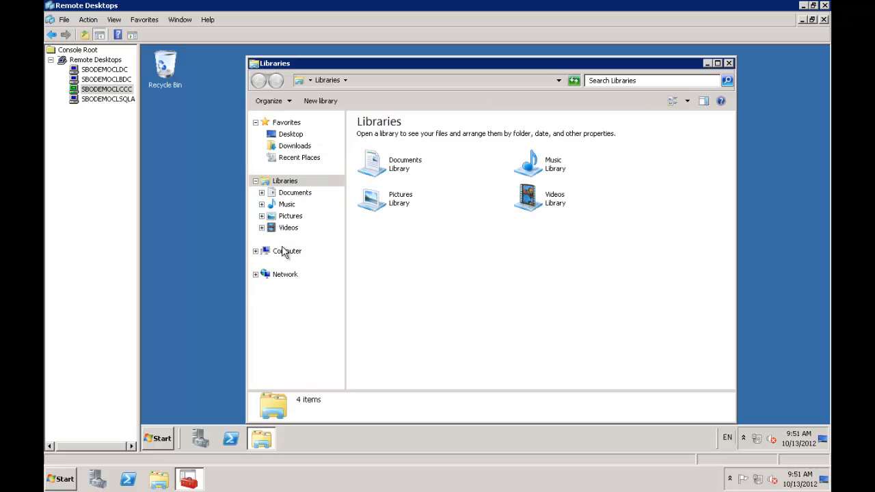
left_click(286, 252)
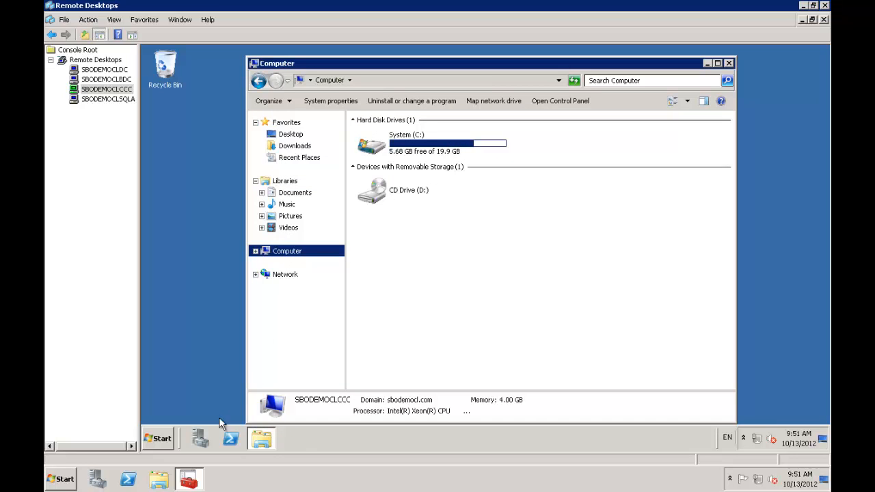
left_click(164, 438)
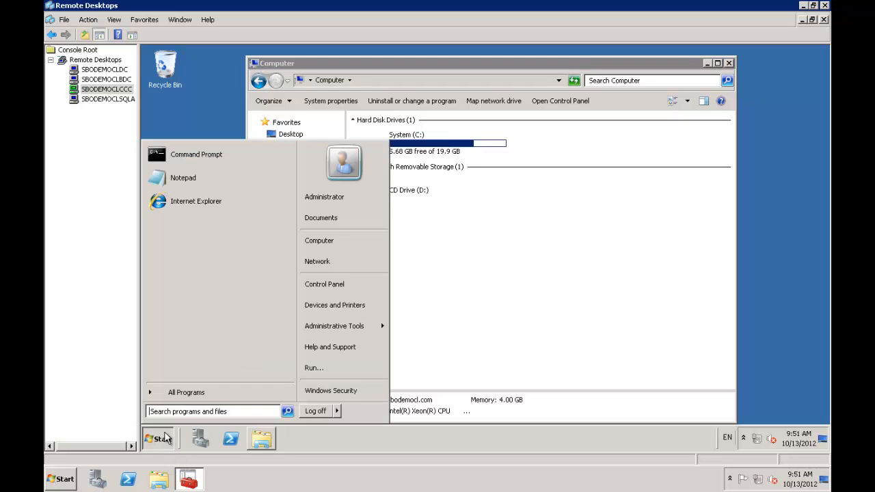
mouse_move(376, 327)
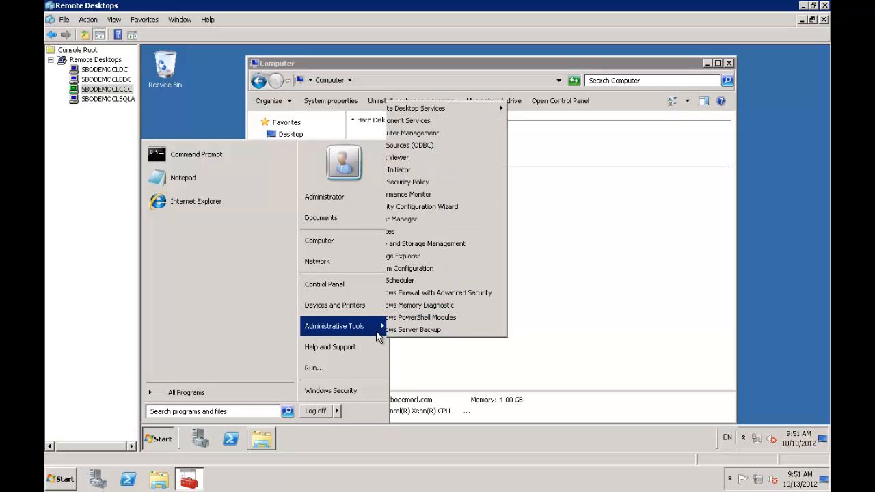
left_click(427, 134)
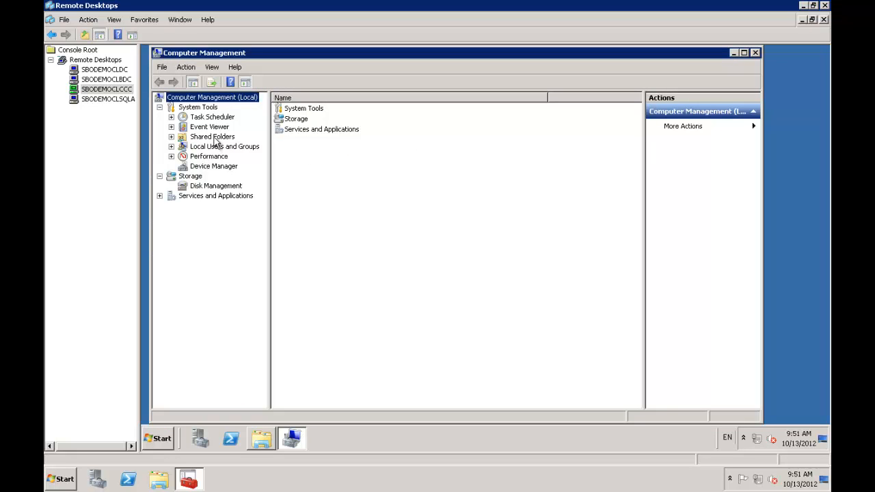
Step: In Disk Management, bring the 500 GB Disk 1 online
left_click(203, 189)
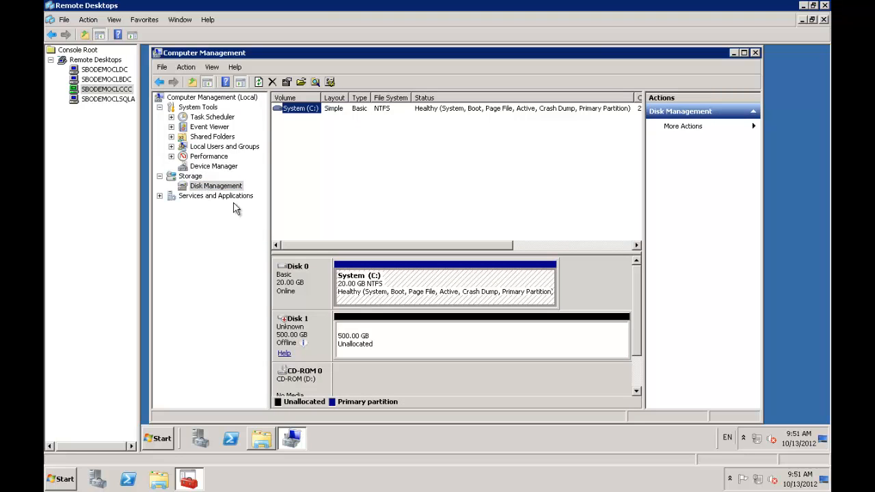
left_click(389, 340)
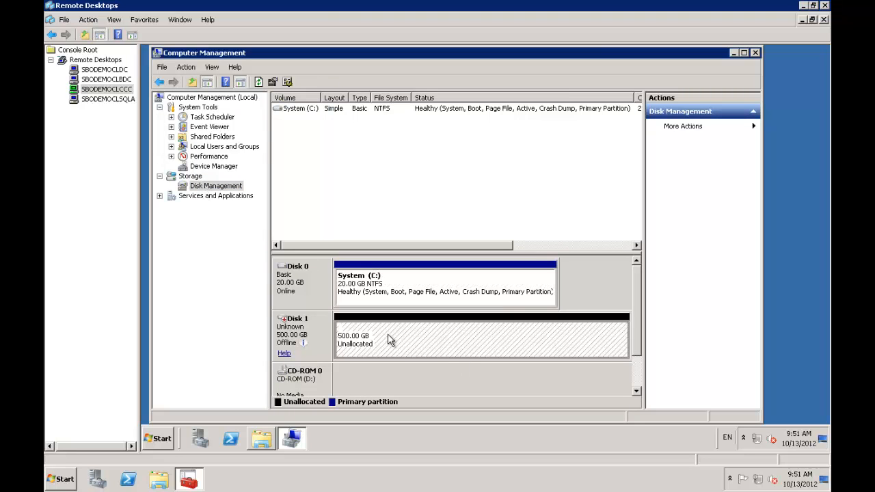
right_click(292, 335)
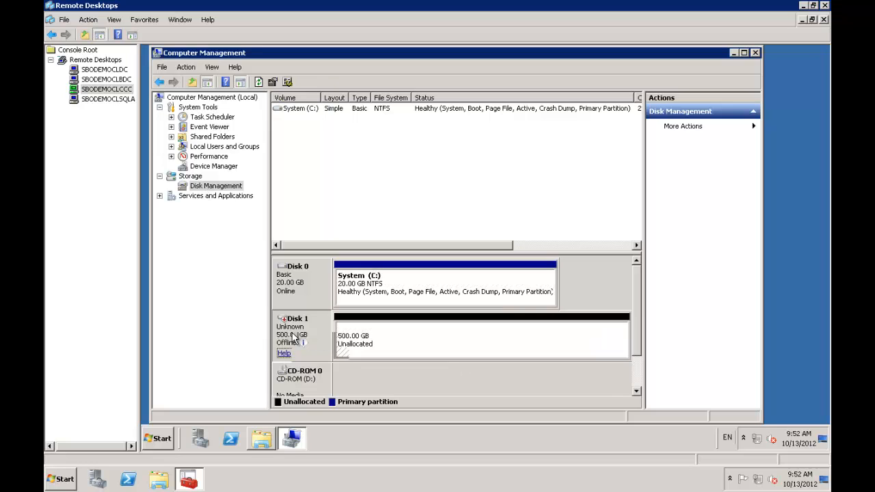
left_click(309, 336)
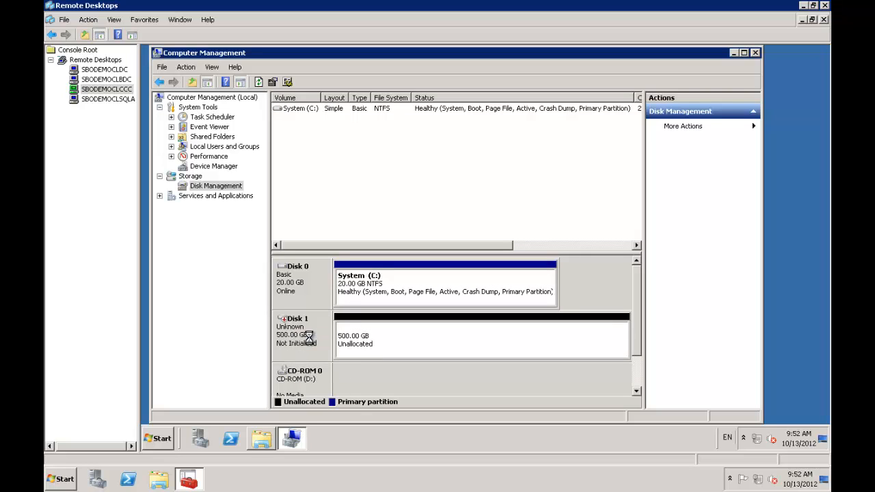
Step: Initialize Disk 1 with the MBR partition style
right_click(309, 340)
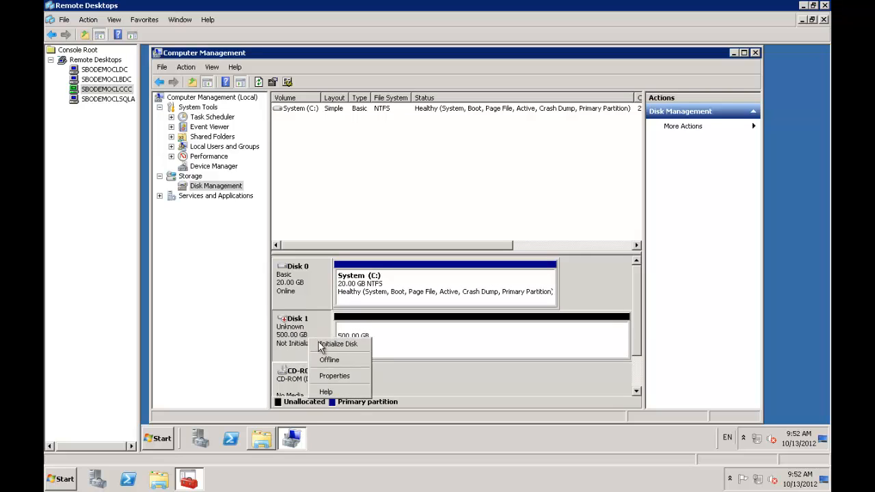
left_click(323, 345)
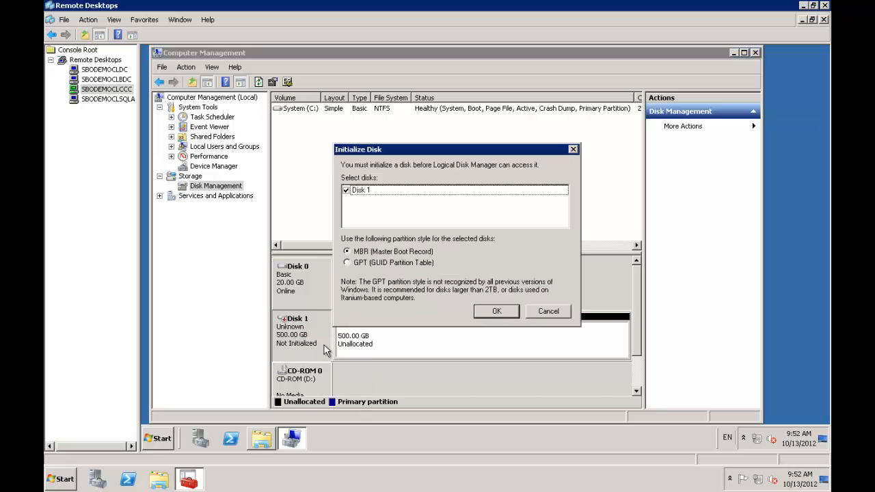
left_click(487, 309)
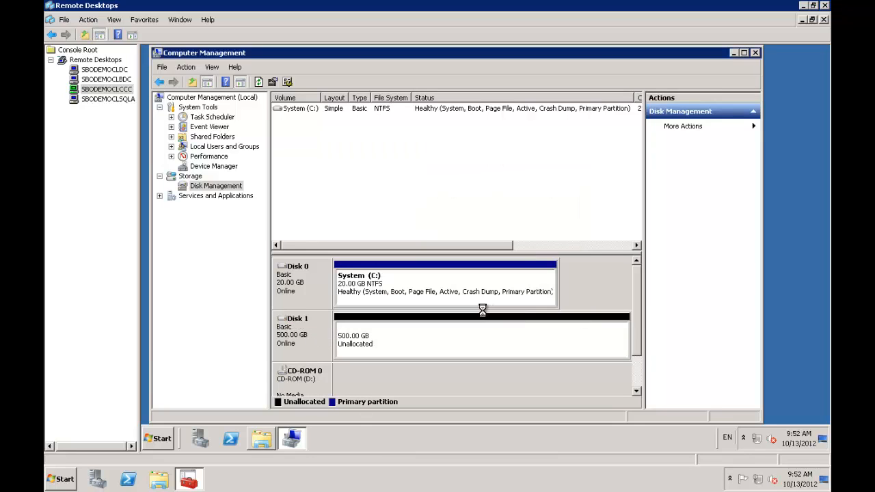
right_click(442, 336)
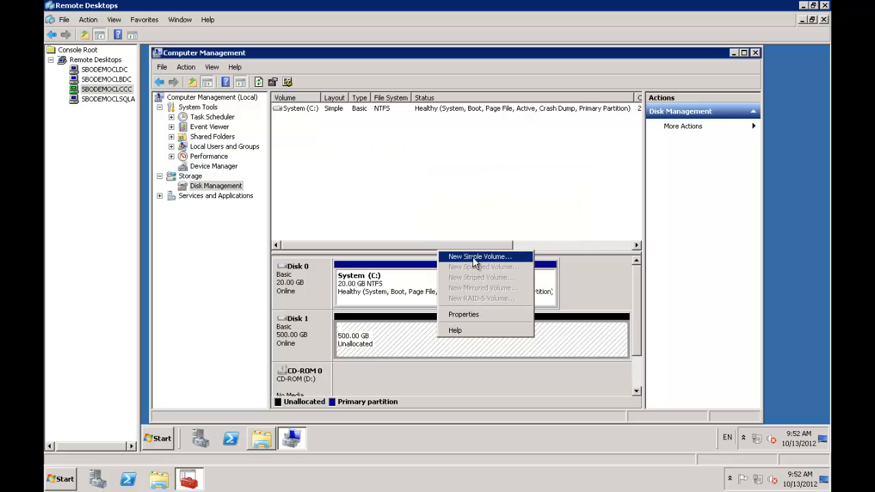
Step: Create a full-size 500 GB NTFS simple volume as drive E:, labelled 'Data Volume'
left_click(452, 257)
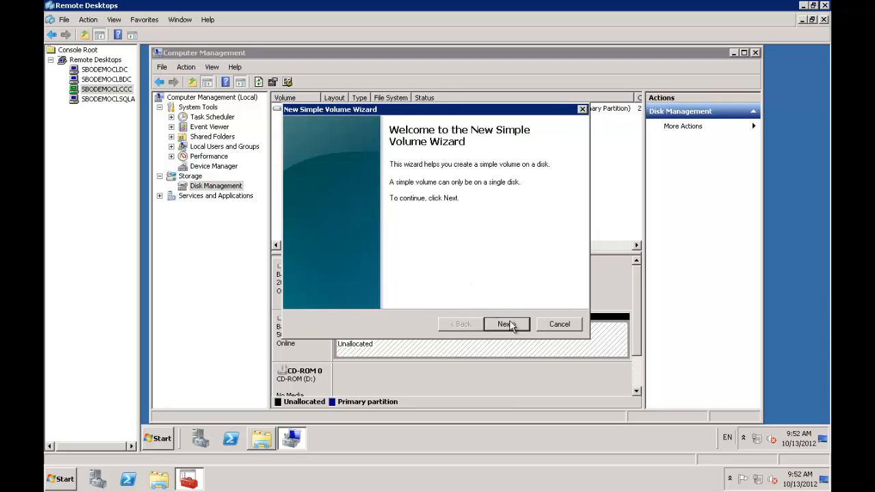
left_click(509, 324)
left_click(507, 324)
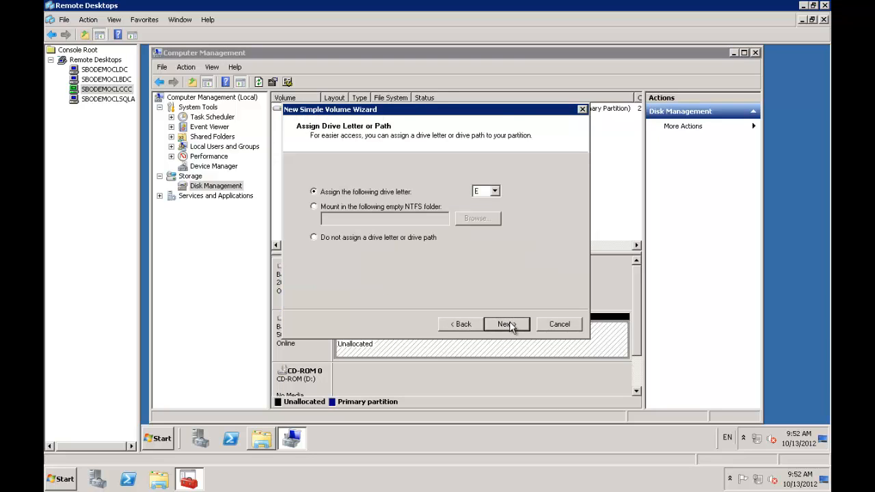
left_click(506, 324)
left_click(507, 324)
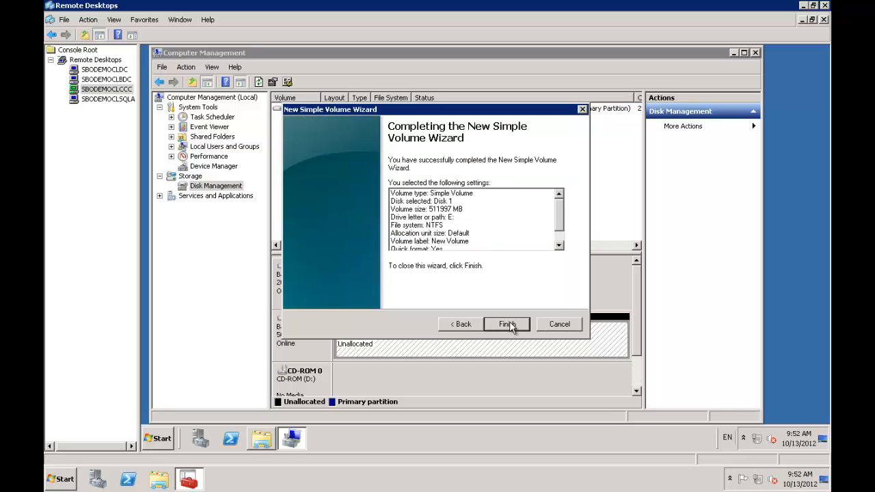
left_click(461, 325)
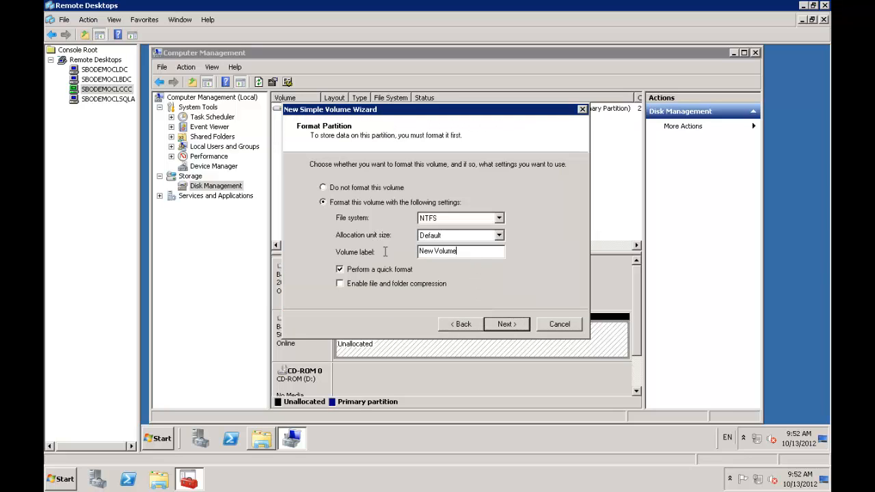
left_click_drag(455, 251, 417, 251)
type("Data Volume")
left_click(514, 327)
left_click(513, 323)
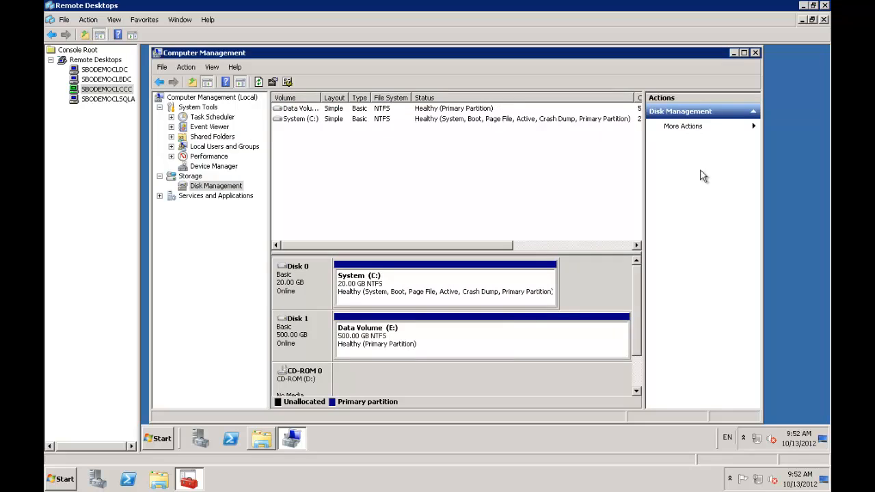
Step: Close the Computer Management window
left_click(755, 53)
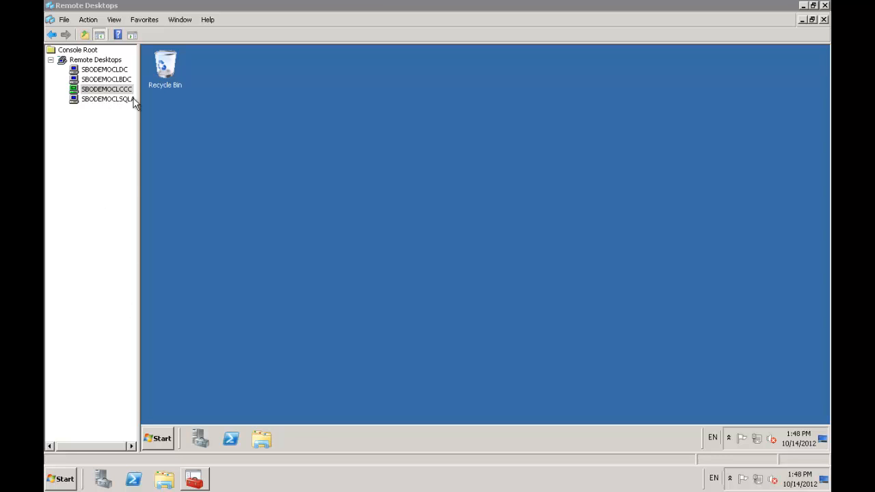
Step: Navigate Explorer to the \\sbodemoclsqla\g$ share and open its SAP Downloads folder
left_click(263, 440)
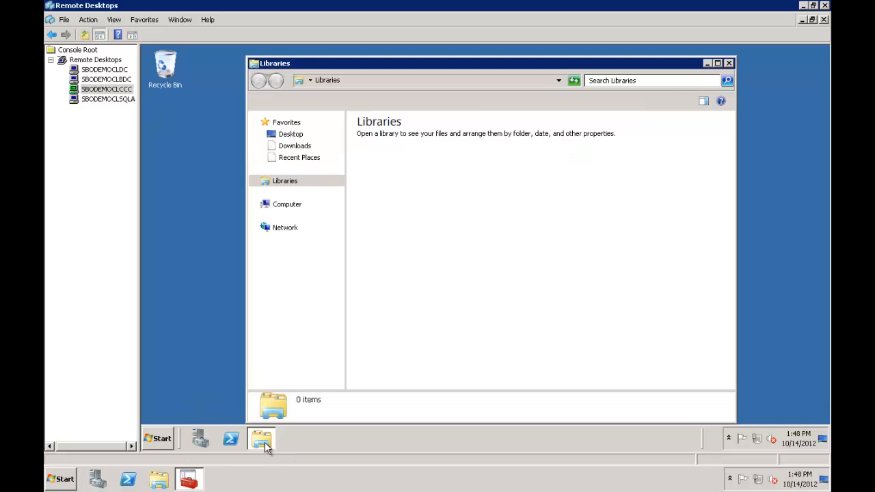
left_click(422, 81)
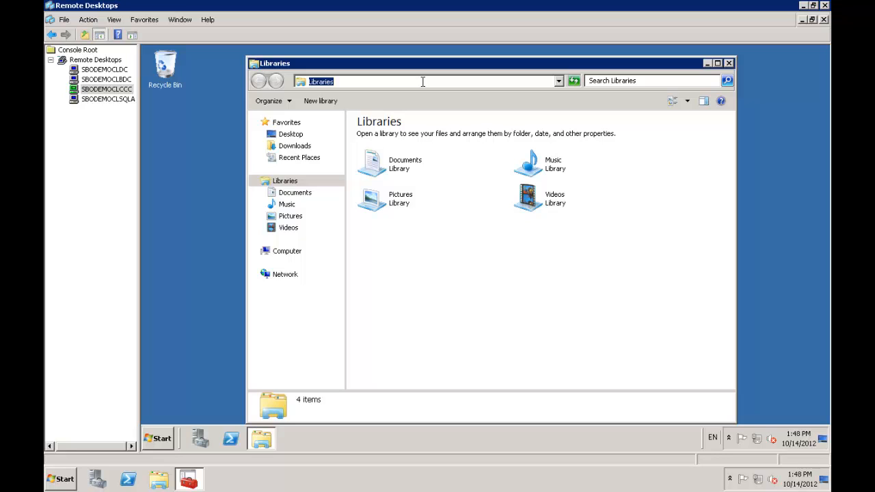
type("\\")
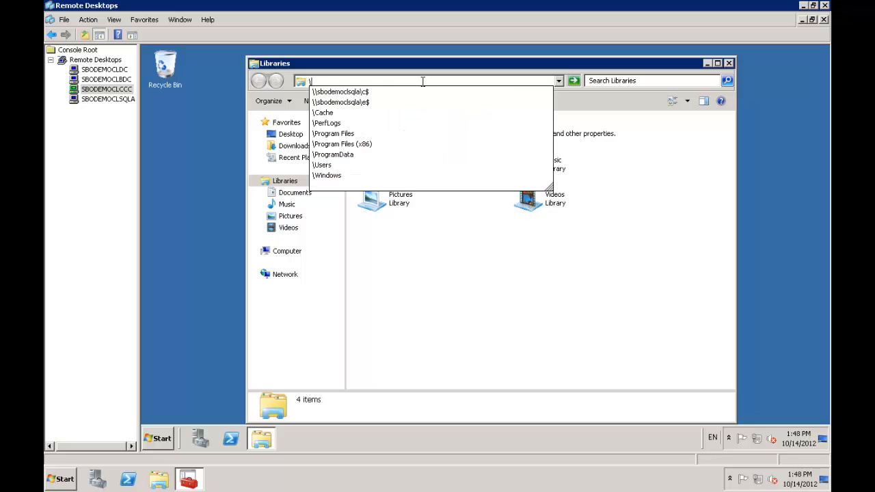
left_click(369, 103)
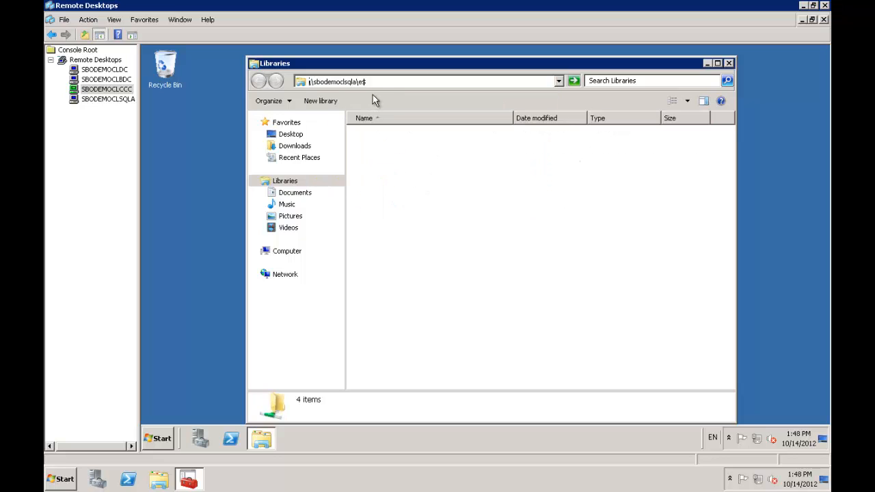
left_click(423, 80)
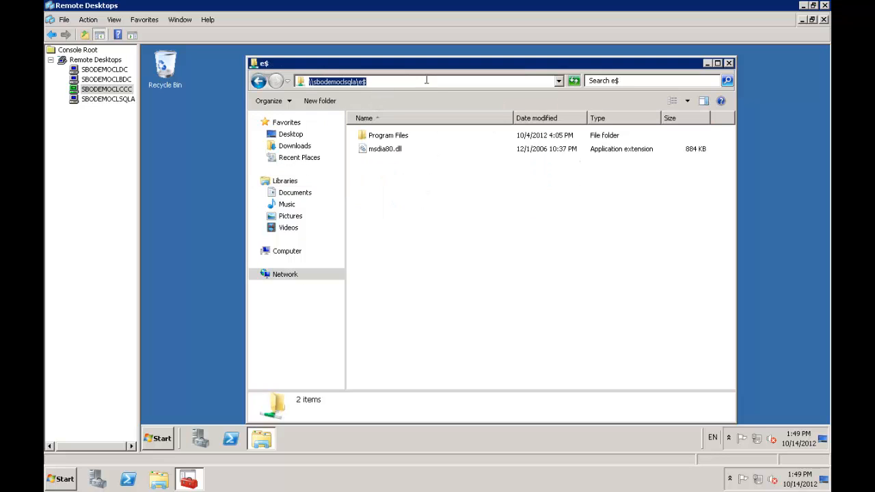
left_click(427, 81)
key("BackSpace")
key("BackSpace")
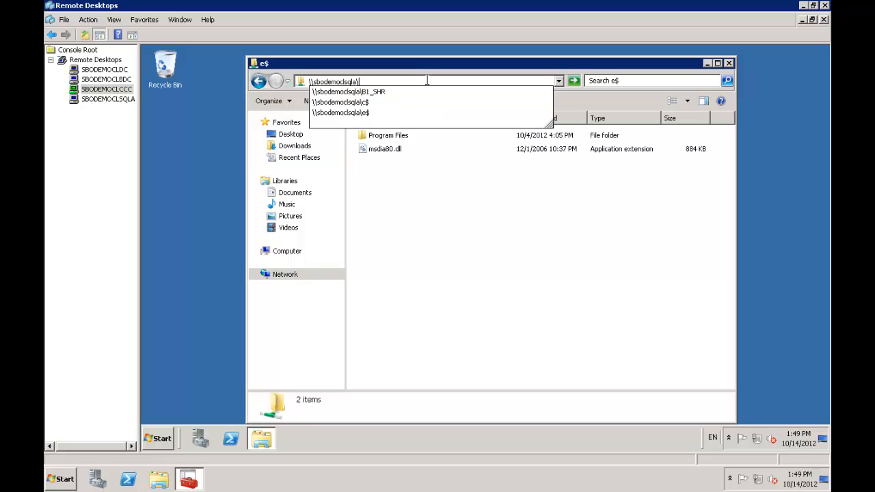
type("g")
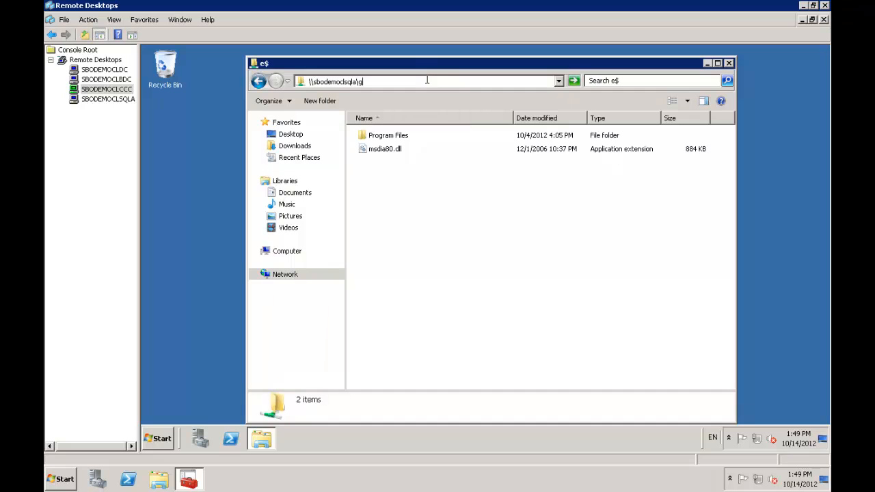
type("$")
key("Return")
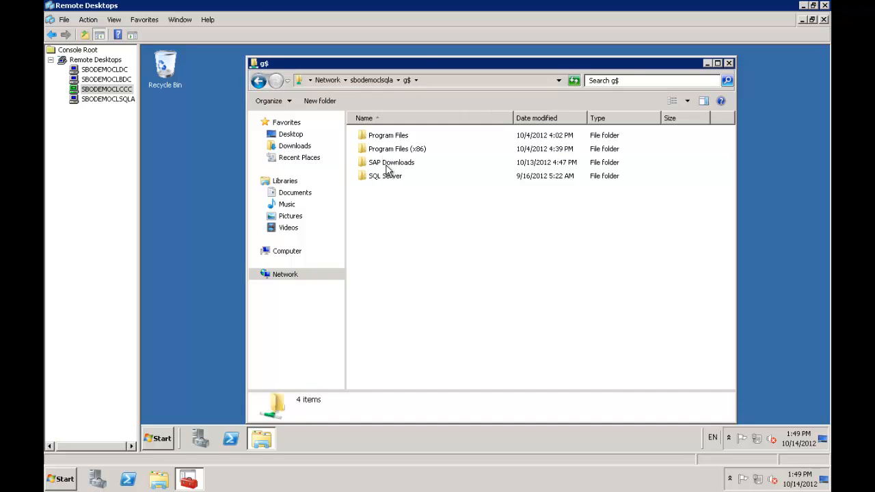
double_click(387, 168)
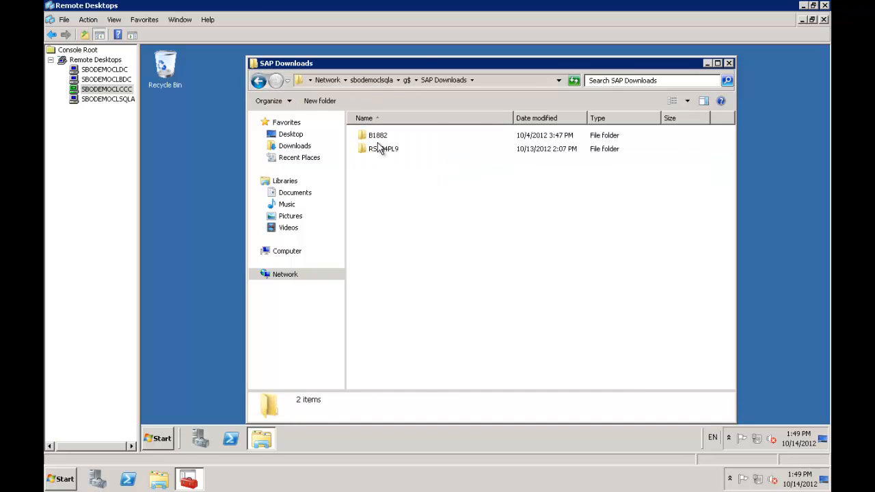
Step: Open RSP24PL9 then B1OD, and select the SLD_x64.exe installer
double_click(382, 150)
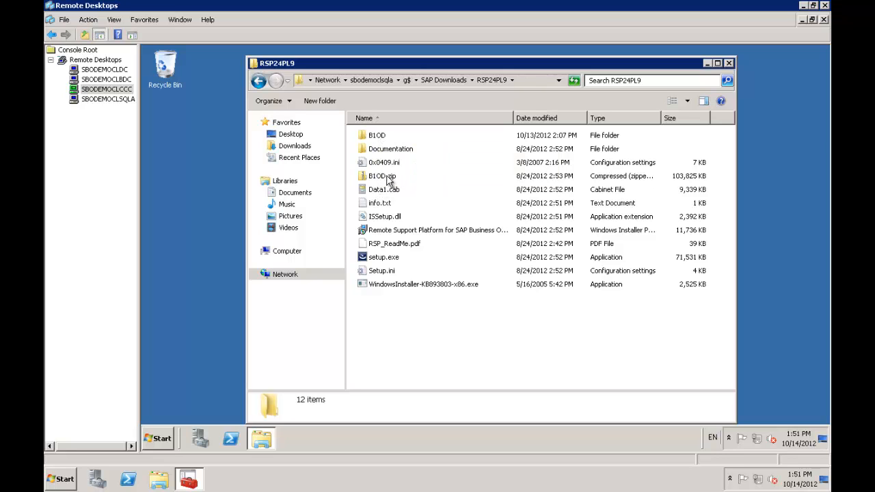
double_click(381, 138)
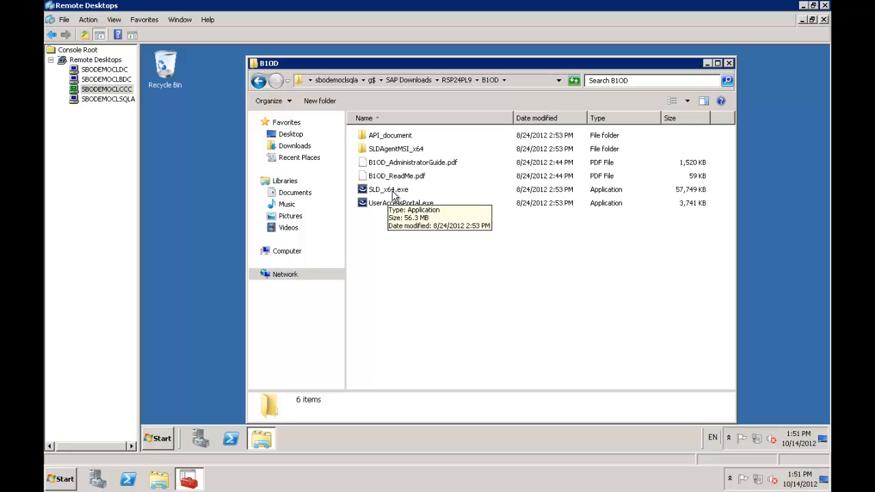
left_click(394, 194)
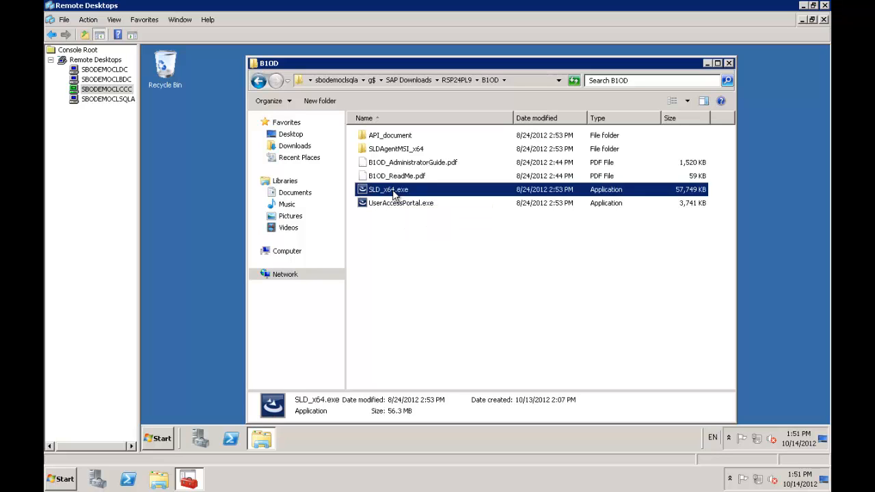
Step: Run SLD_x64.exe as administrator, install its prerequisites, and pass the Welcome page
right_click(393, 191)
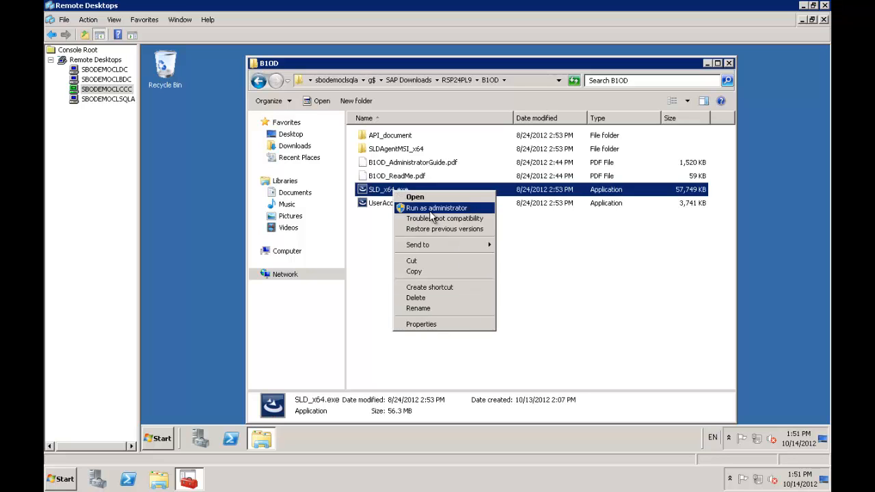
left_click(430, 208)
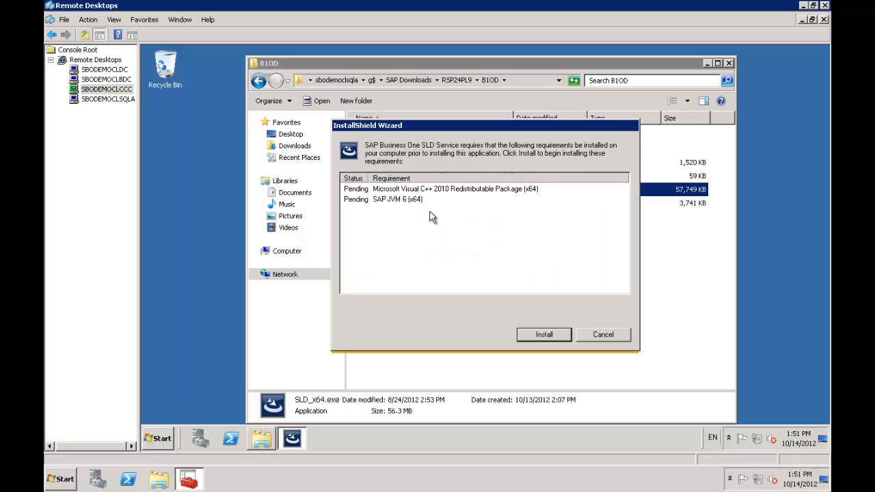
left_click(545, 335)
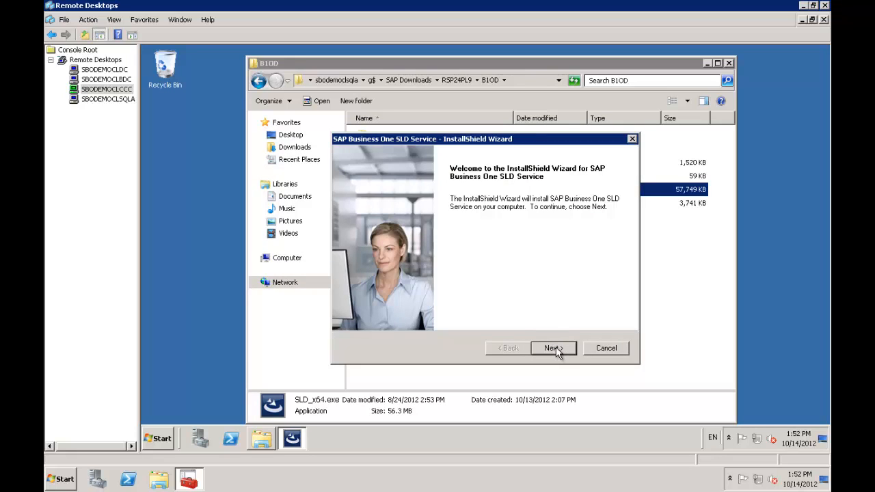
left_click(555, 349)
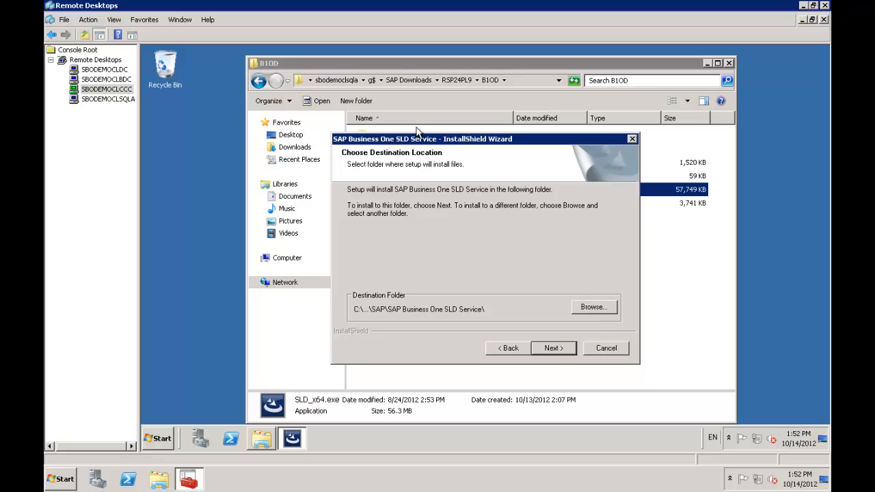
Step: Change the SLD Service install path's drive from C: to E: and continue to service configuration
left_click(287, 259)
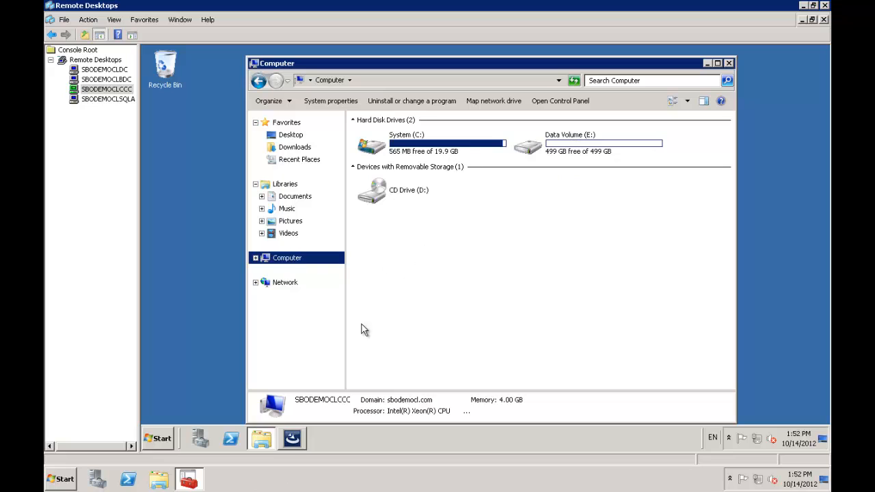
left_click(292, 439)
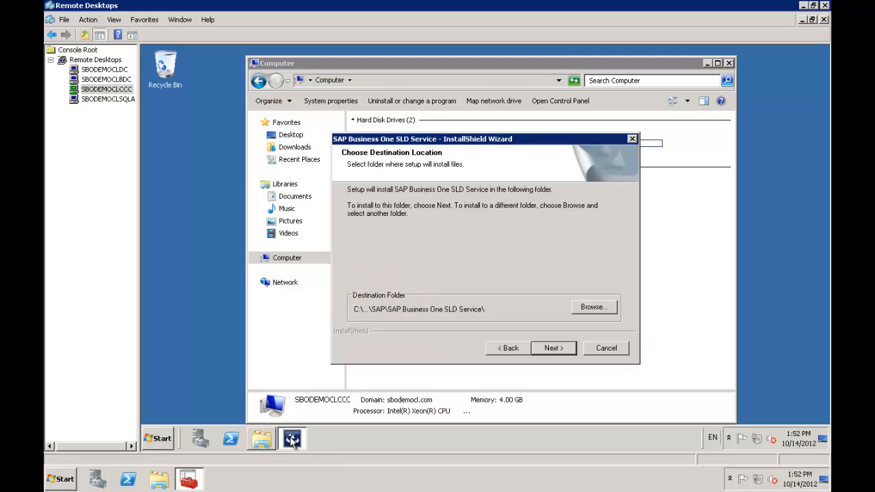
left_click(599, 307)
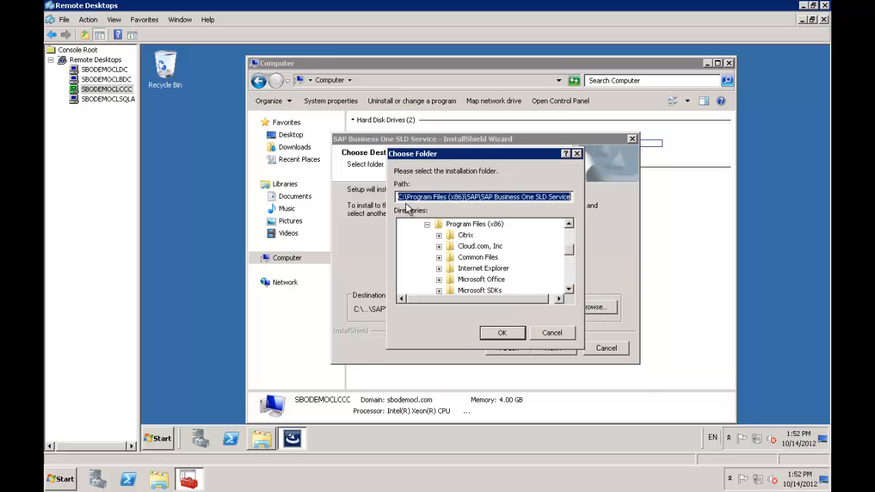
left_click(401, 197)
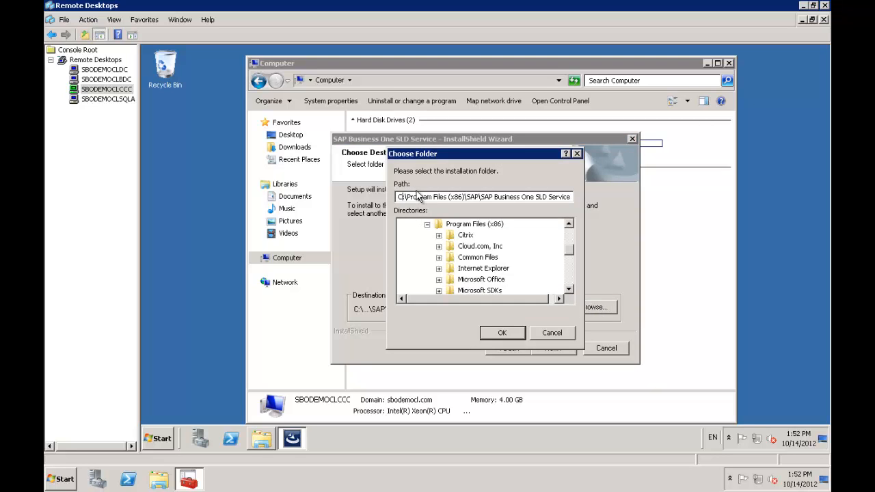
key("BackSpace")
type("E")
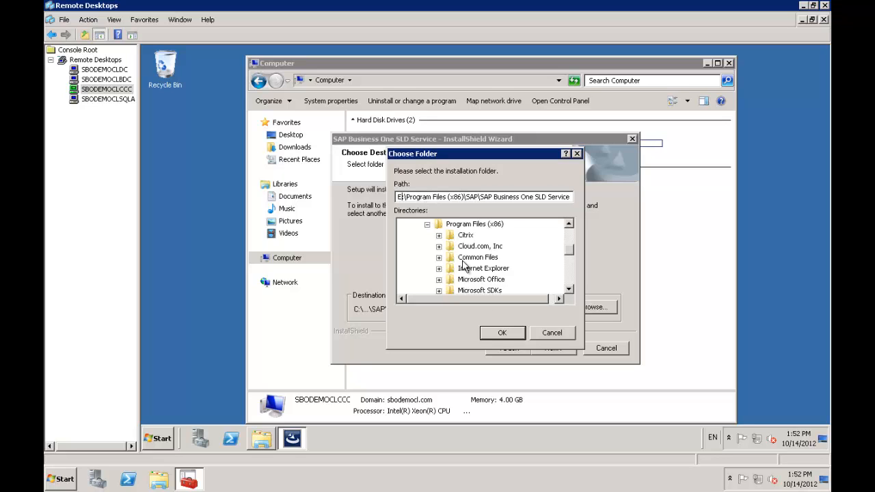
left_click(503, 334)
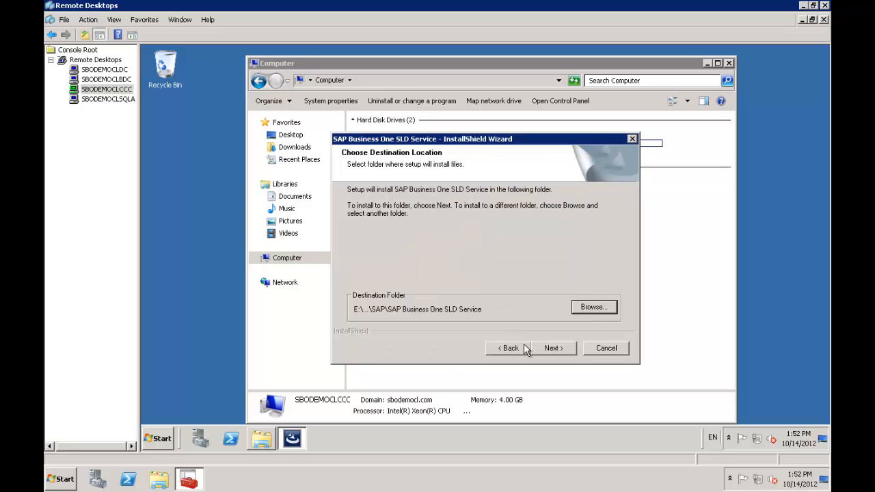
left_click(553, 349)
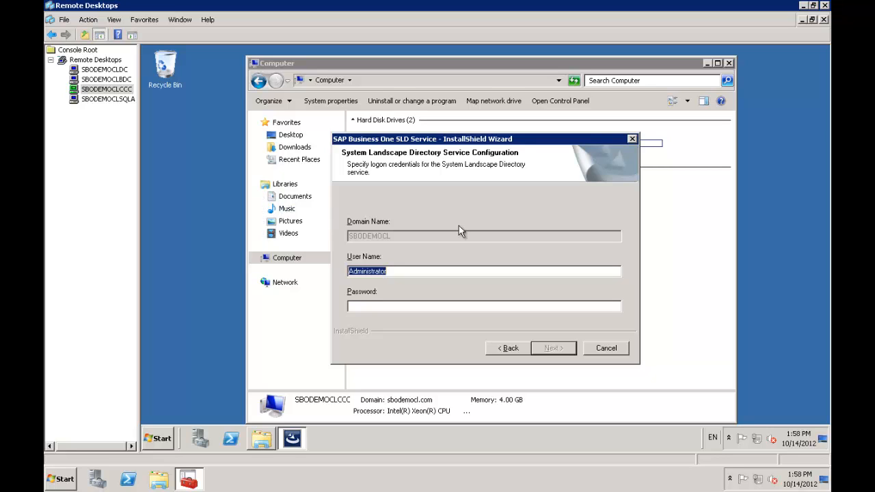
Step: Leave the wizard on the credentials page and select the SBODEMOCLDC server in Remote Desktops
left_click(104, 70)
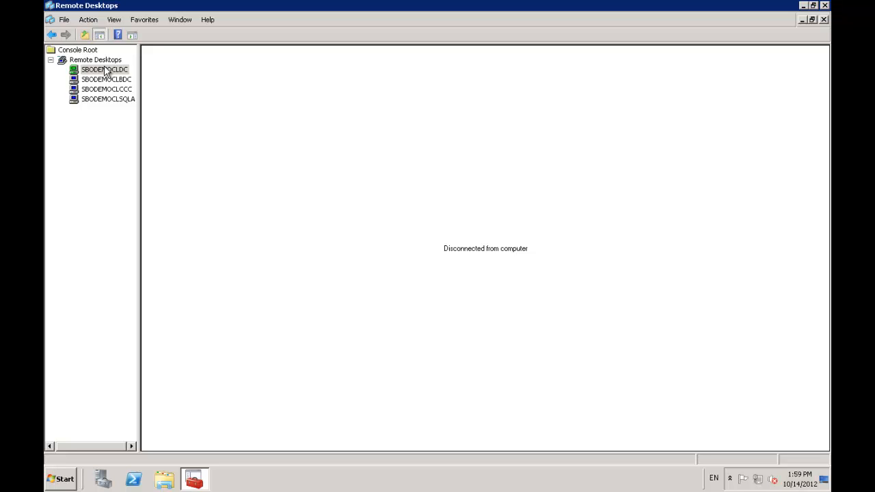
Step: Connect to SBODEMOCLDC and log in with the Administrator account's password
right_click(104, 69)
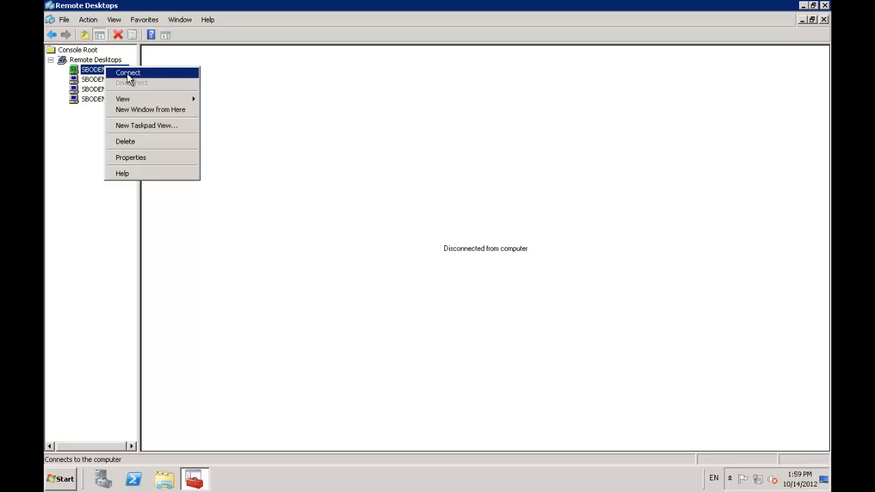
left_click(129, 77)
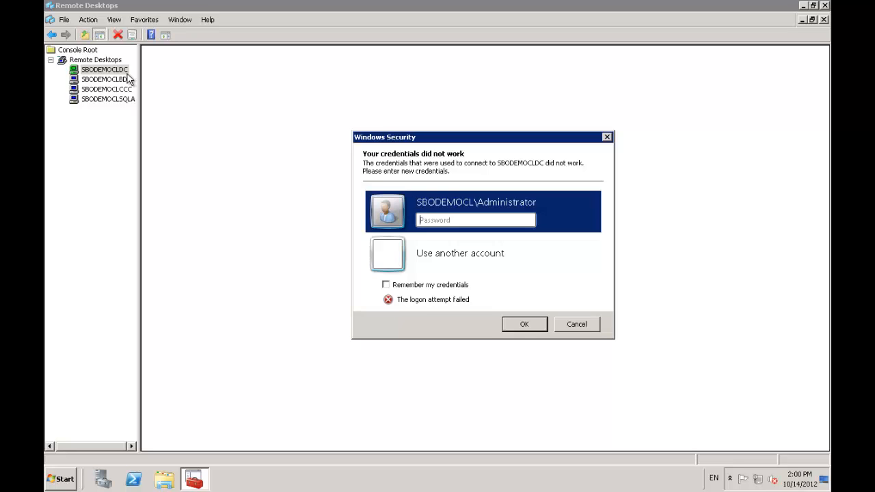
type("••••••••")
key("Return")
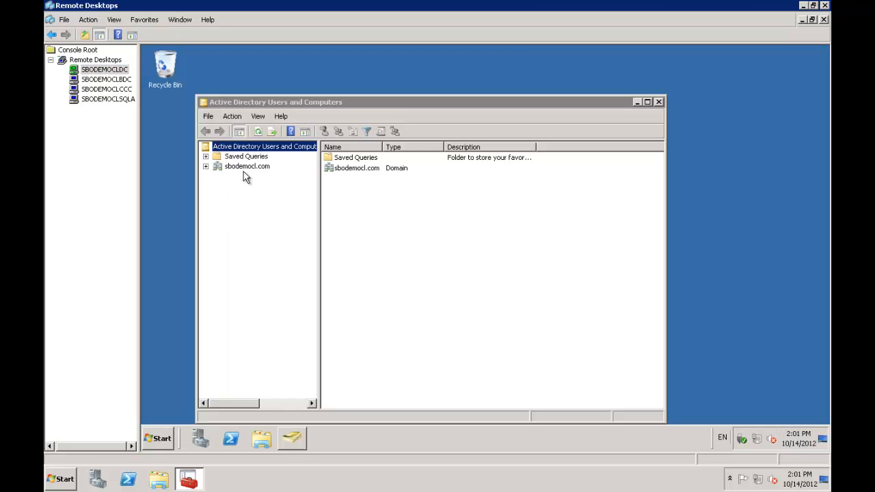
Step: Under sbodemocl.com > Users, add a new Global Security group named 'Datacenter Operators'
left_click(205, 166)
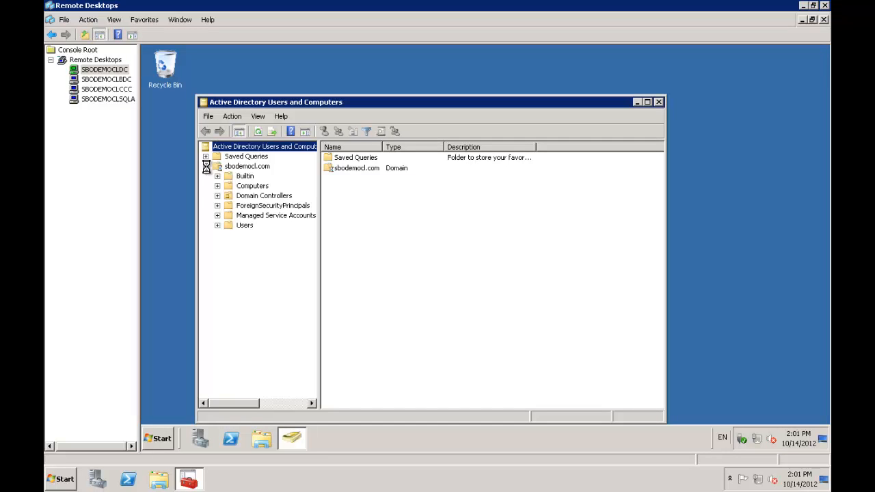
left_click(248, 227)
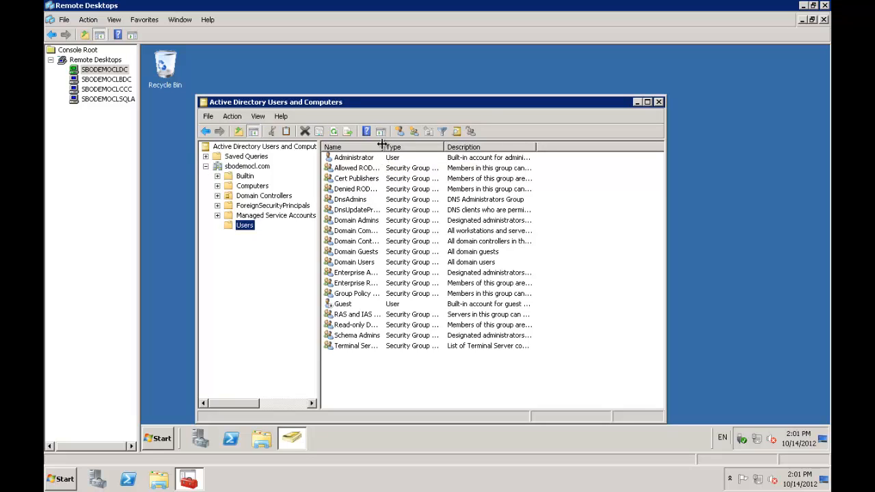
left_click_drag(383, 146, 510, 168)
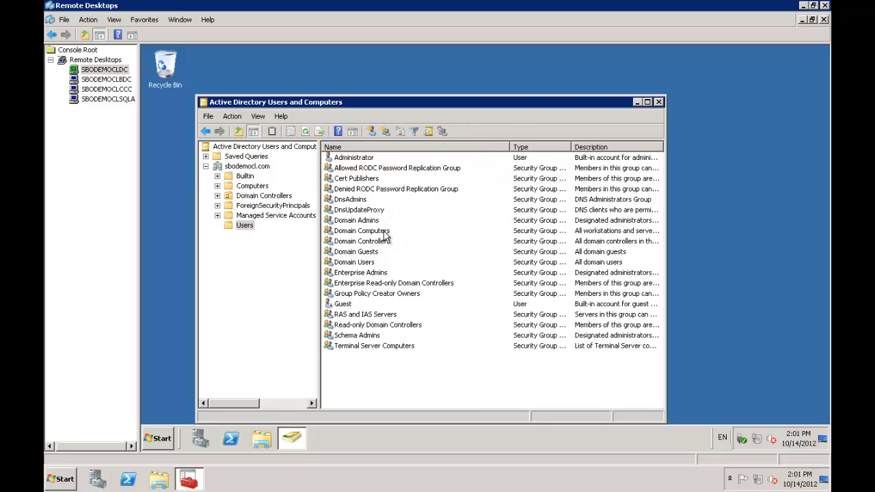
right_click(250, 230)
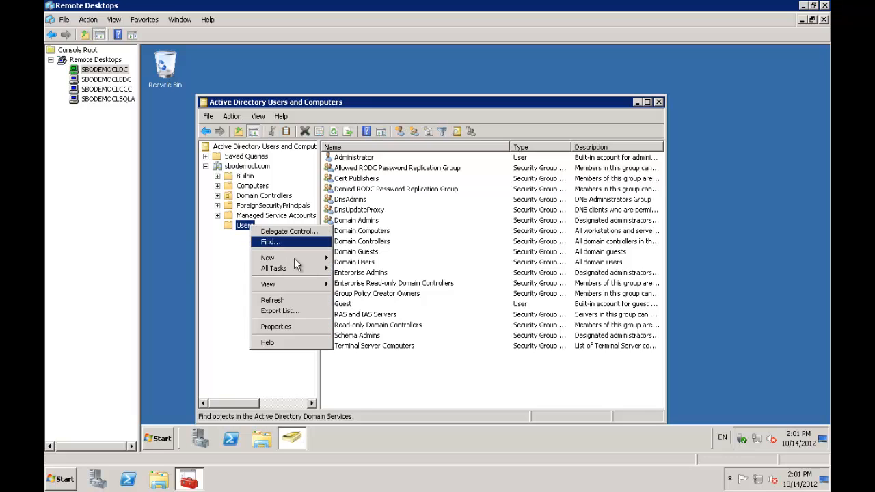
mouse_move(295, 258)
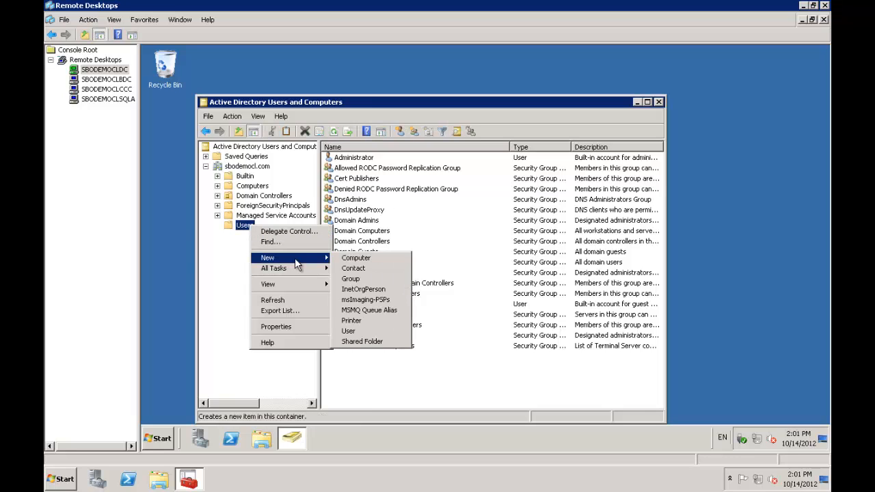
left_click(368, 279)
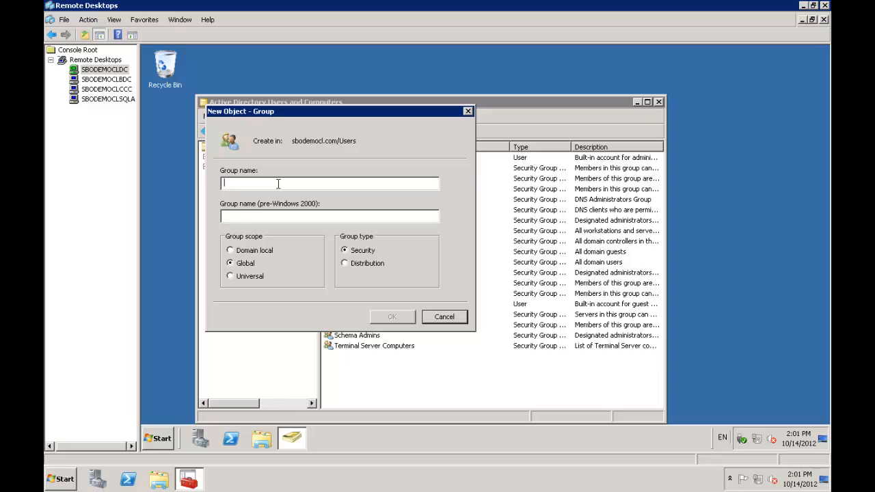
type("Datacenb")
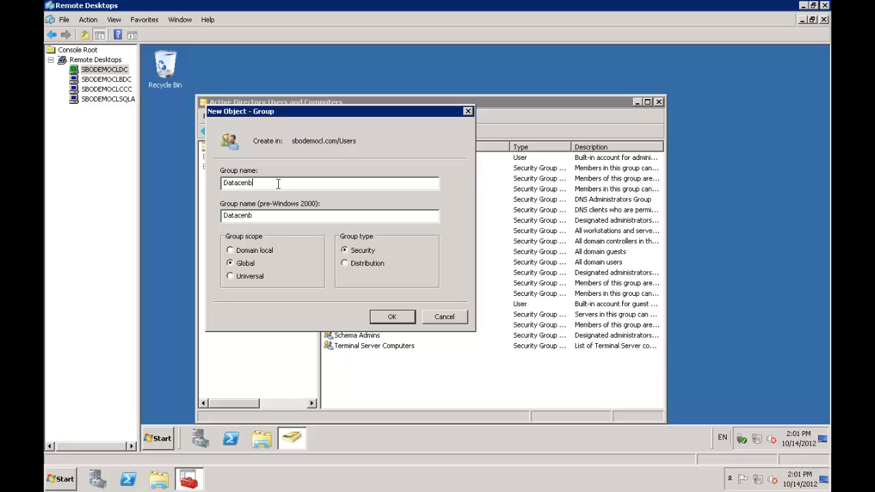
key("BackSpace")
type("ter Operators")
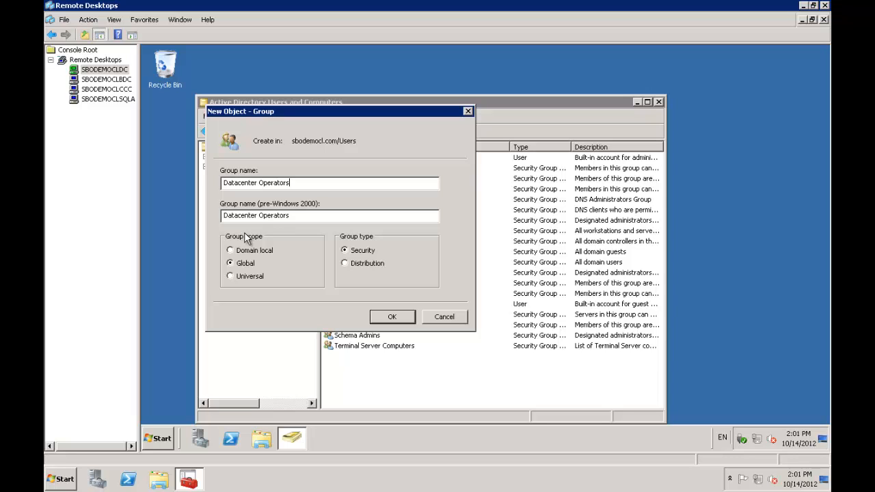
left_click(390, 320)
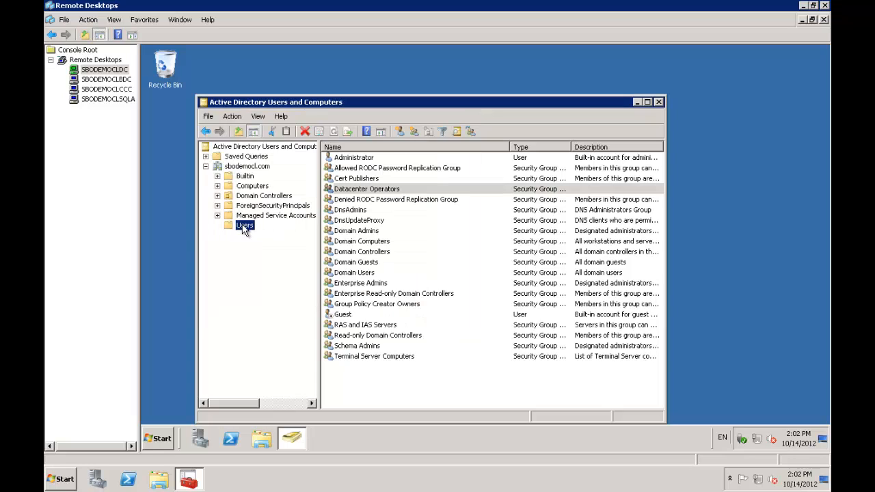
Step: Begin a new user in Users named 'Data Center Operator 1' with logon name b1cadm
right_click(244, 227)
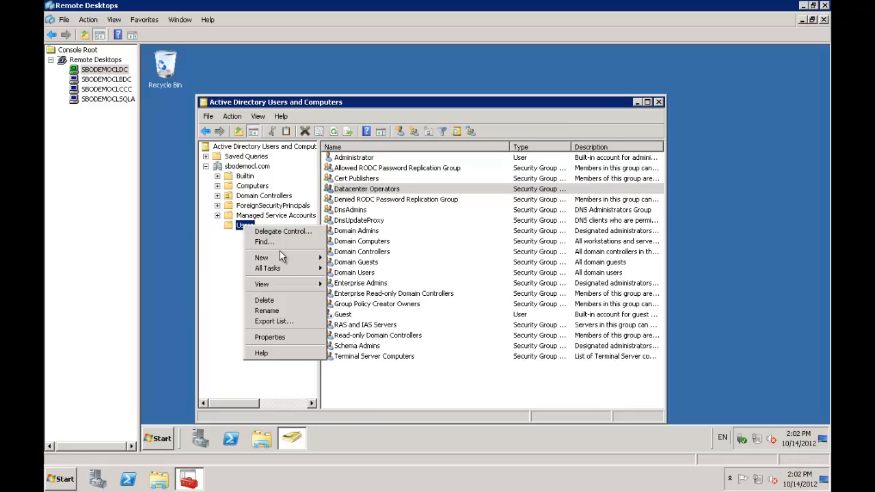
mouse_move(276, 258)
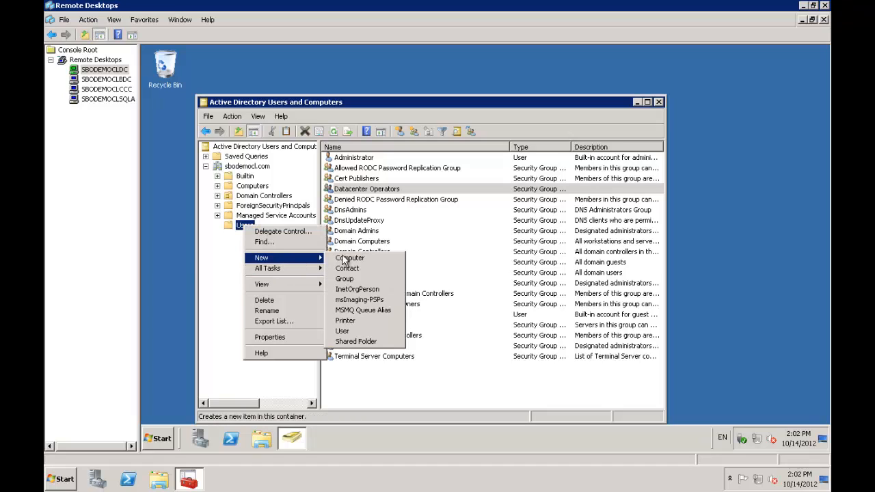
left_click(342, 331)
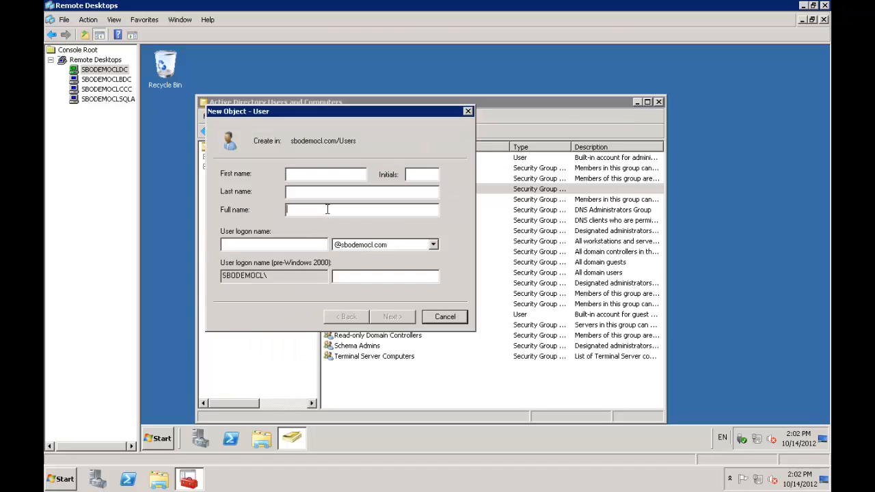
type("Data Center Operators")
key("BackSpace")
type("1")
left_click(279, 244)
type("b1c")
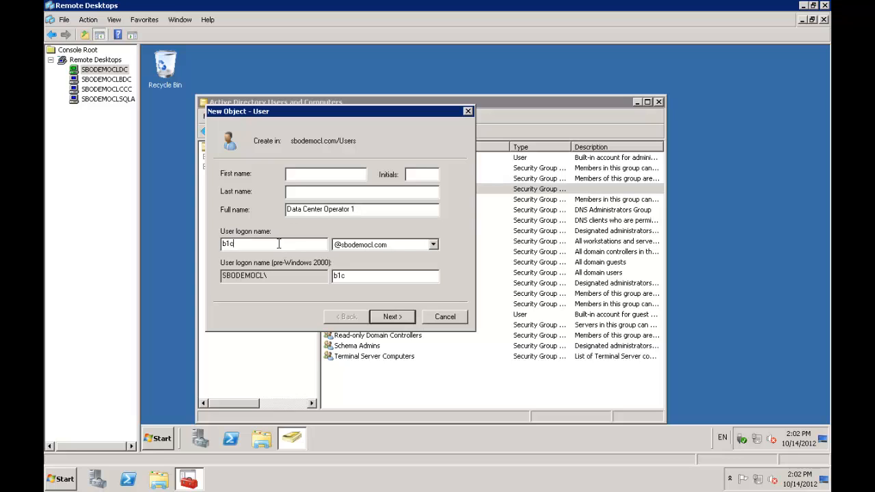
type("adm")
left_click(399, 320)
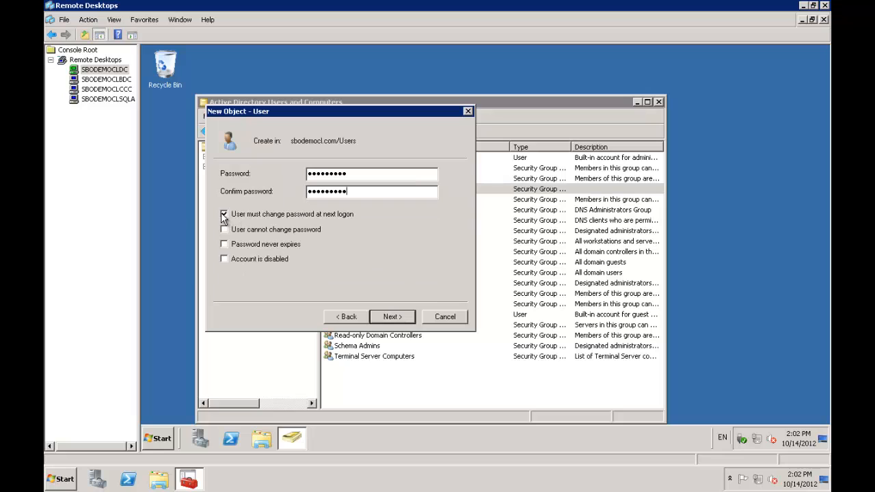
Step: Set the password to never expire and be unchangeable by the user, then create the account
left_click(224, 215)
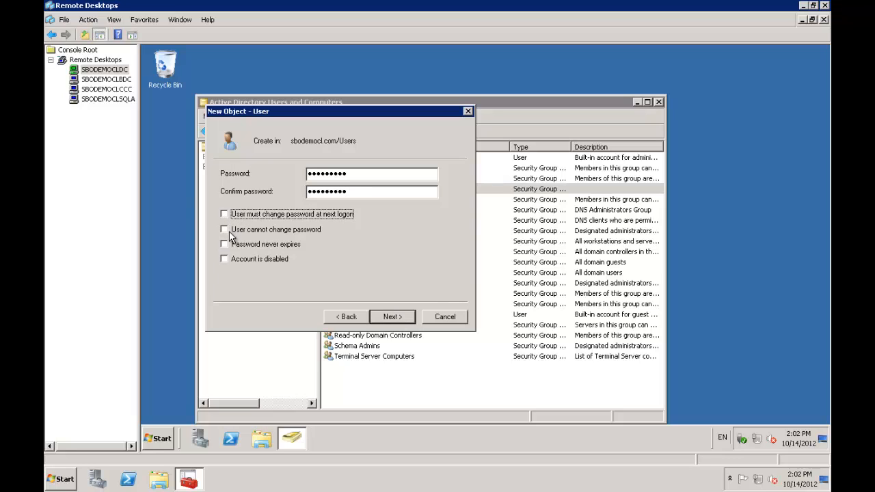
left_click(229, 233)
left_click(223, 245)
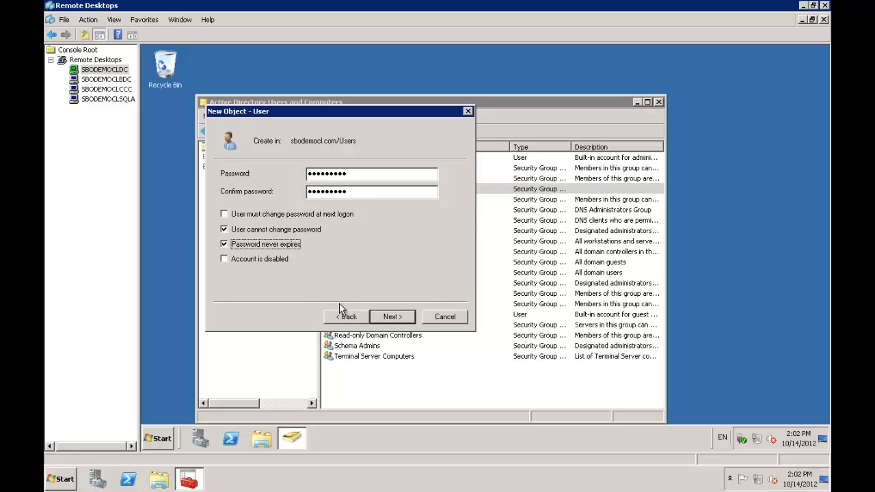
left_click(392, 317)
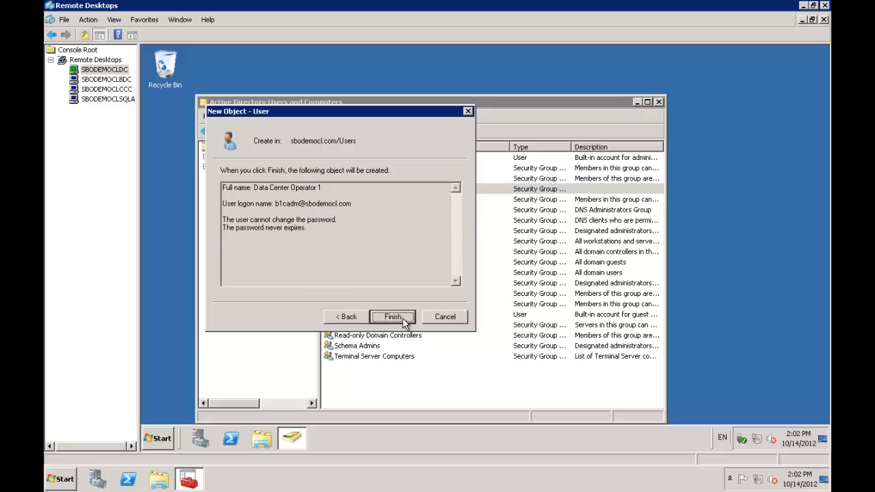
left_click(393, 317)
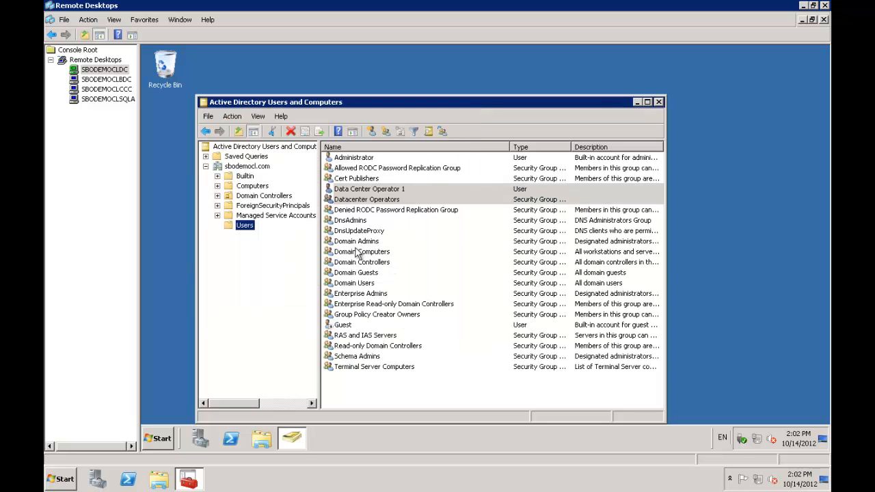
Step: Add Data Center Operator 1 to the Datacenter Operators group
left_click(361, 191)
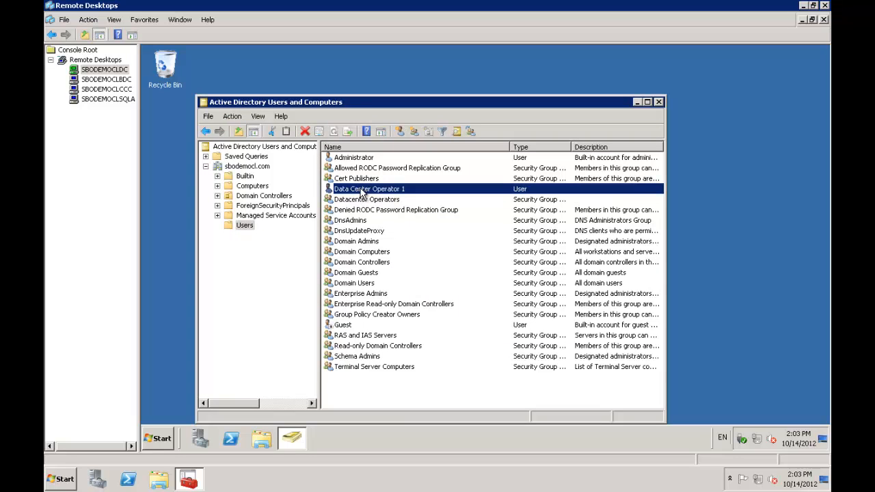
right_click(361, 190)
left_click(400, 204)
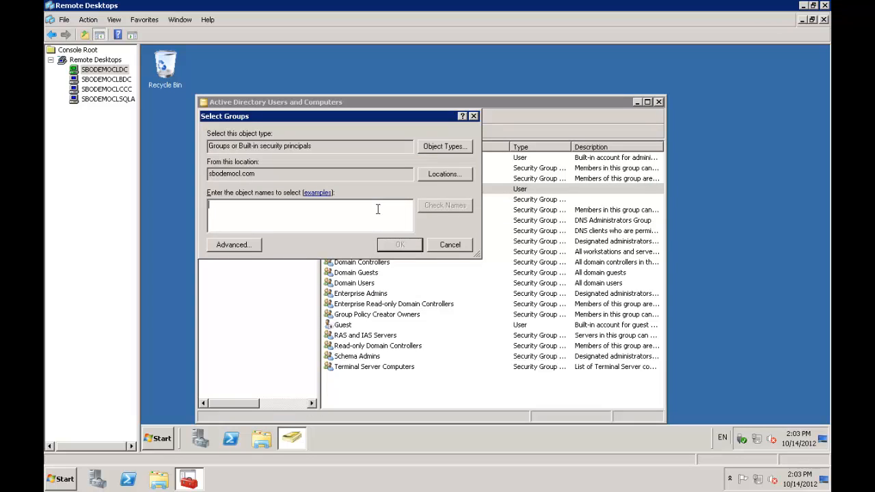
type("Datacenter Operat")
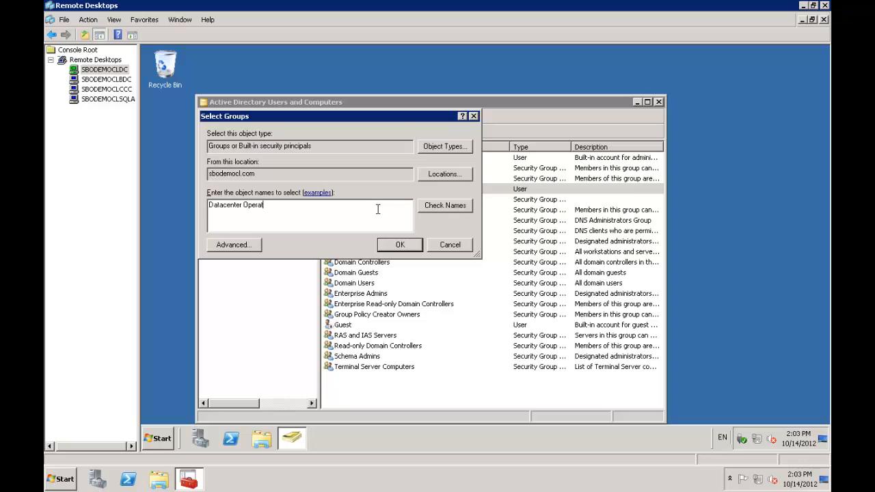
type("ors")
left_click(446, 208)
left_click(400, 245)
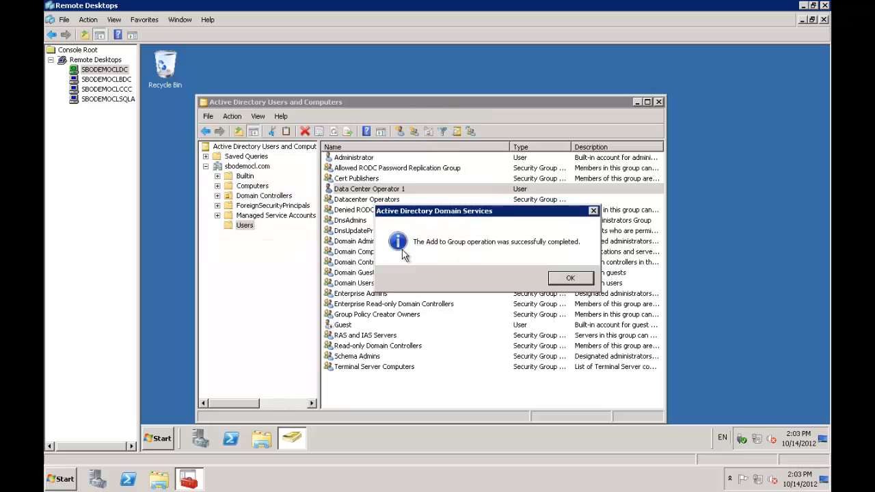
left_click(566, 278)
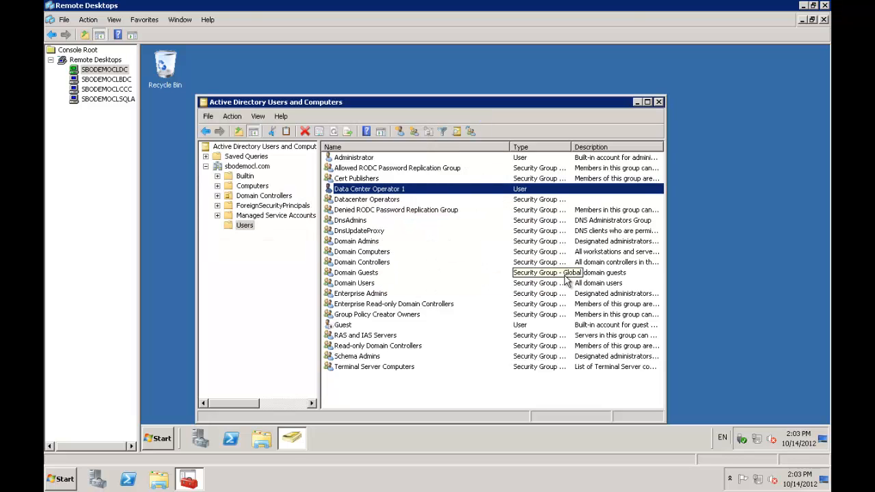
Step: Copy Data Center Operator 1 into 'Data Center Operator 2' with logon b1cadm2 and a password
right_click(404, 190)
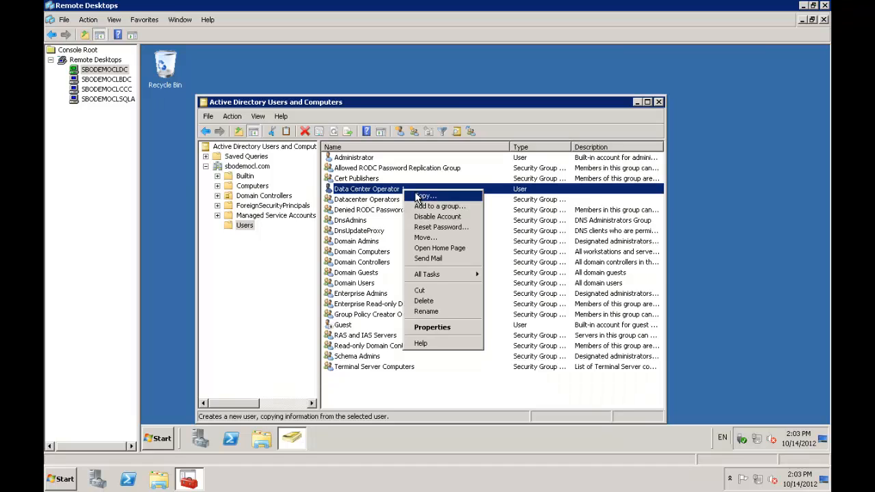
left_click(424, 197)
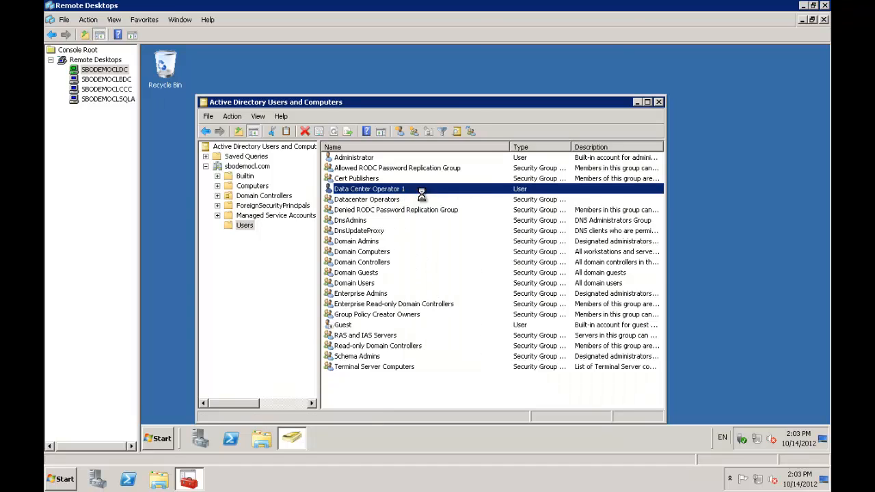
left_click(327, 213)
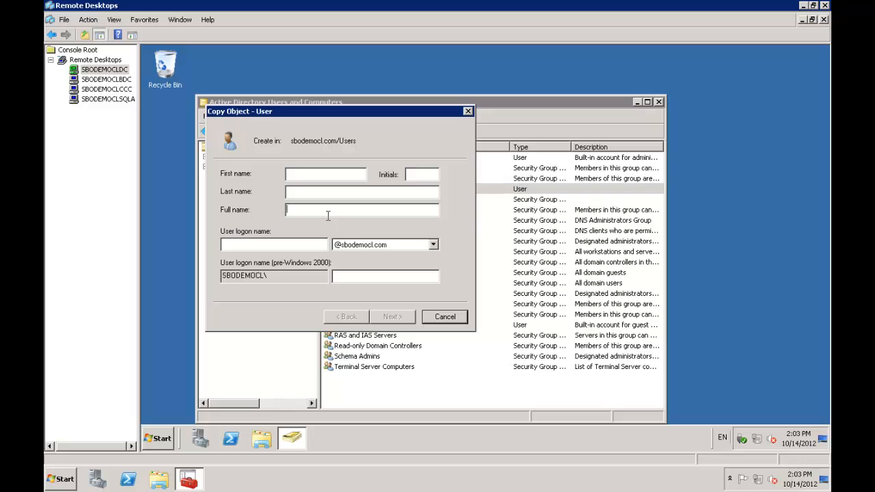
type("Data Center")
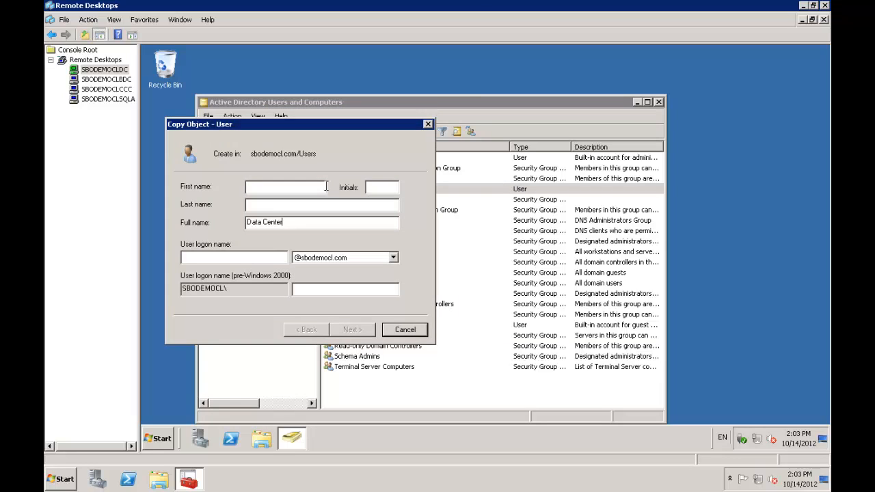
type(" 0perator 2")
type("b1c")
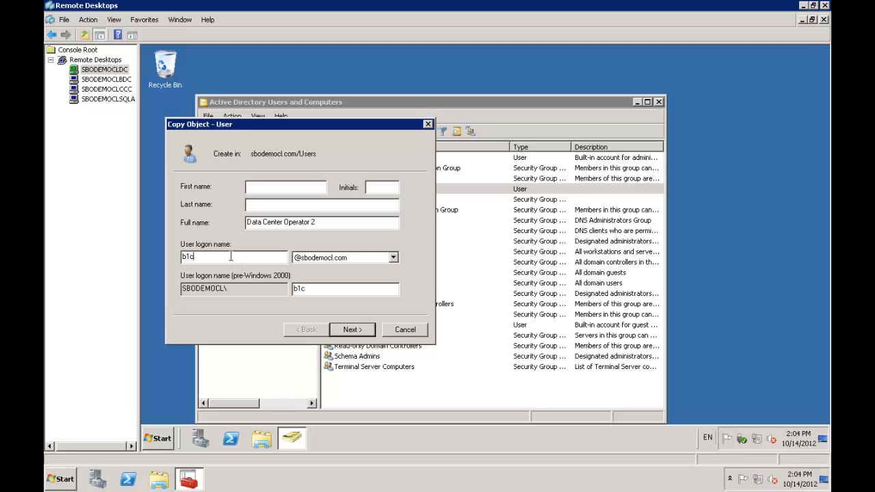
type("adm2")
left_click(355, 331)
type("******")
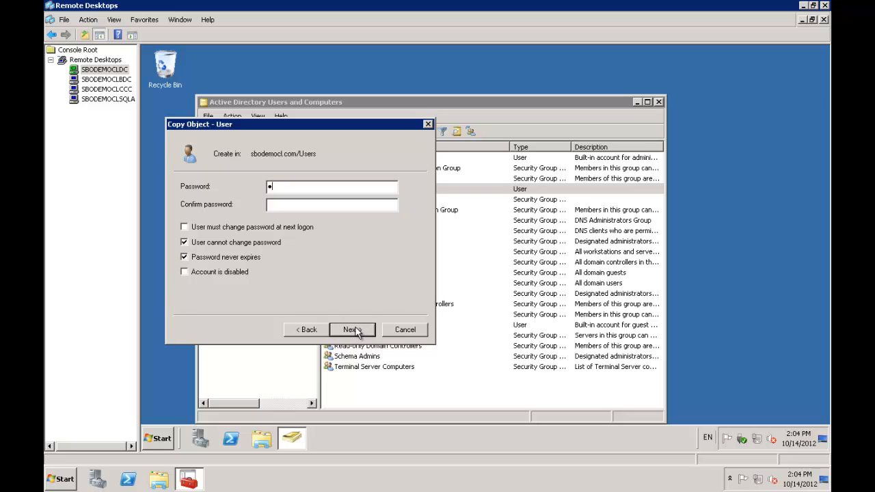
type("************")
left_click(353, 331)
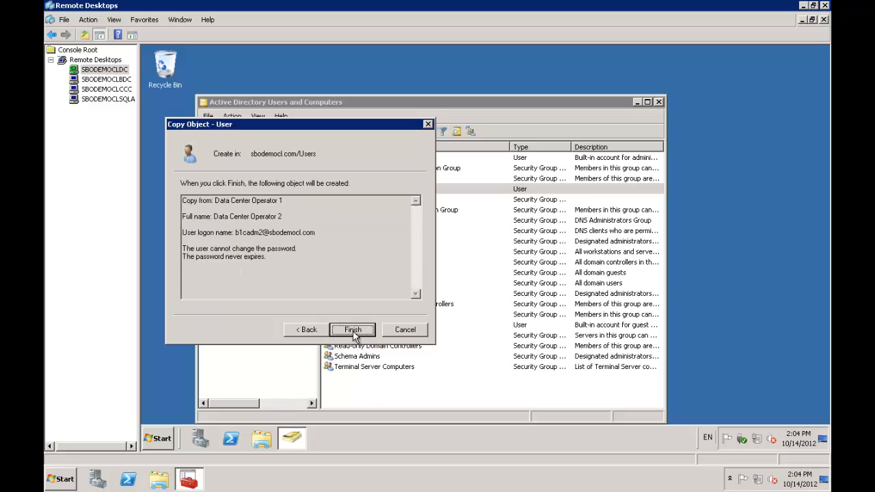
left_click(353, 330)
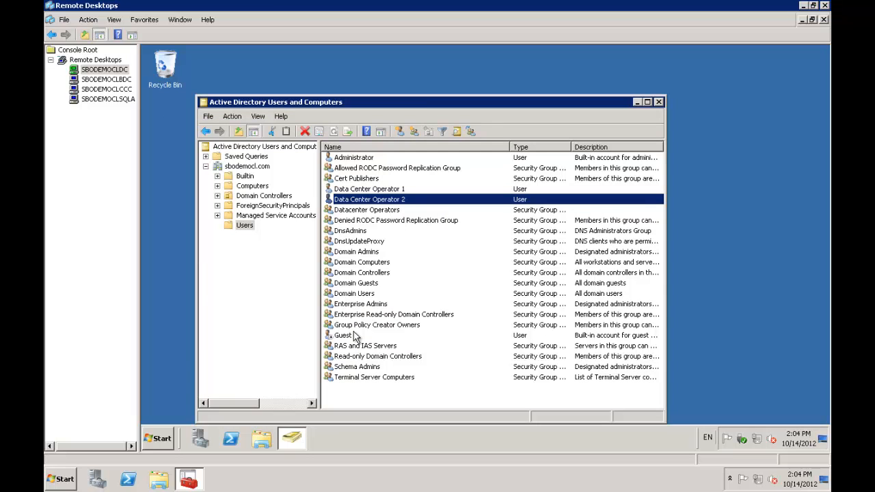
Step: Copy Data Center Operator 2 into 'Data Center Operator 3' with logon b1cadm3 and a password
right_click(360, 203)
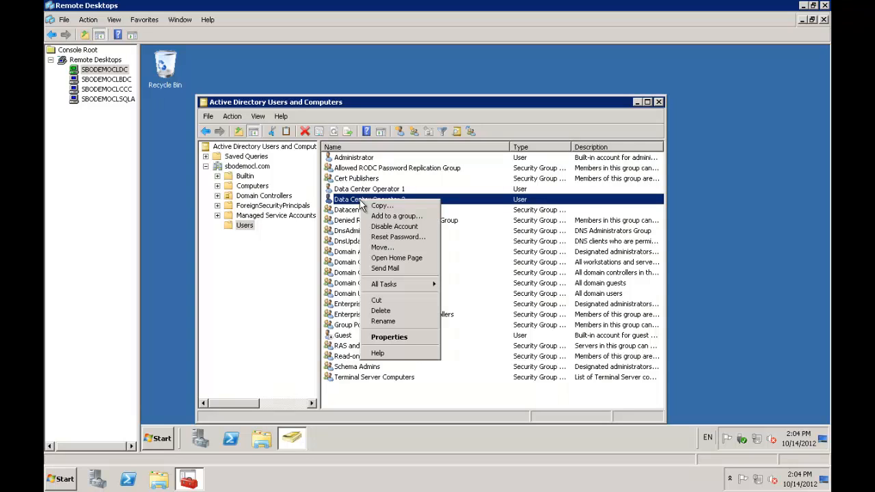
left_click(377, 206)
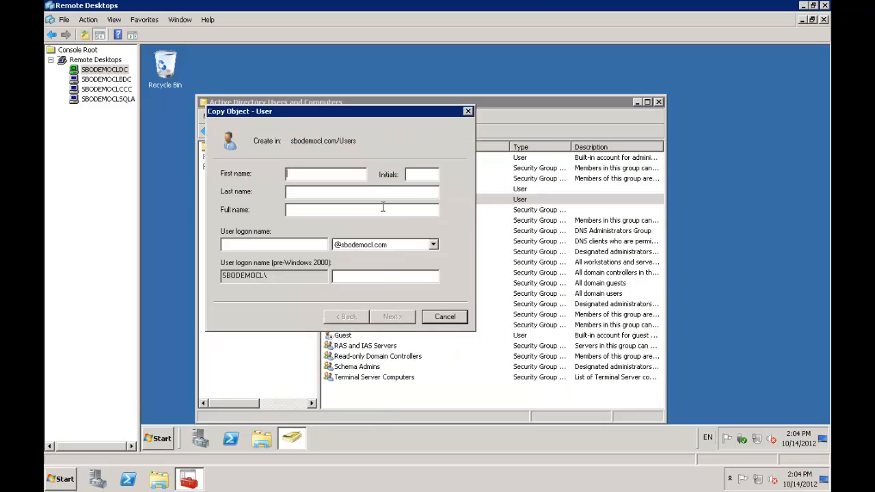
left_click(376, 210)
type("Data Center Operator 3b1")
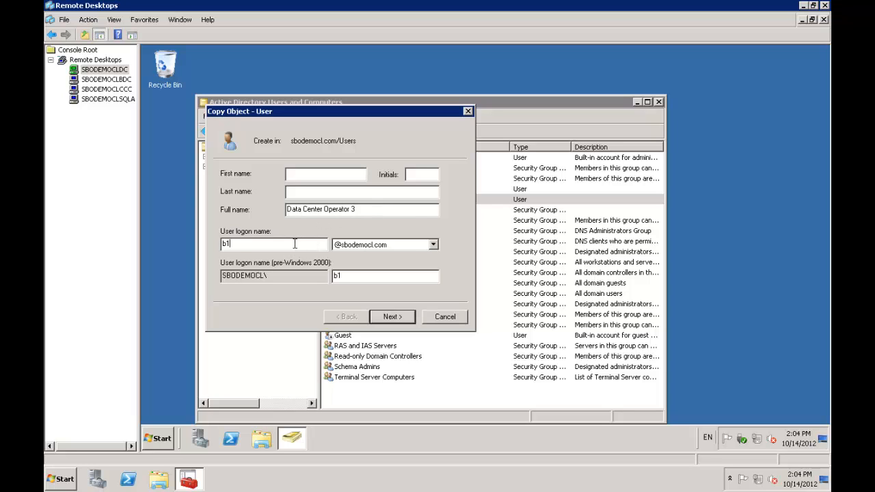
type("cadm3")
left_click(392, 317)
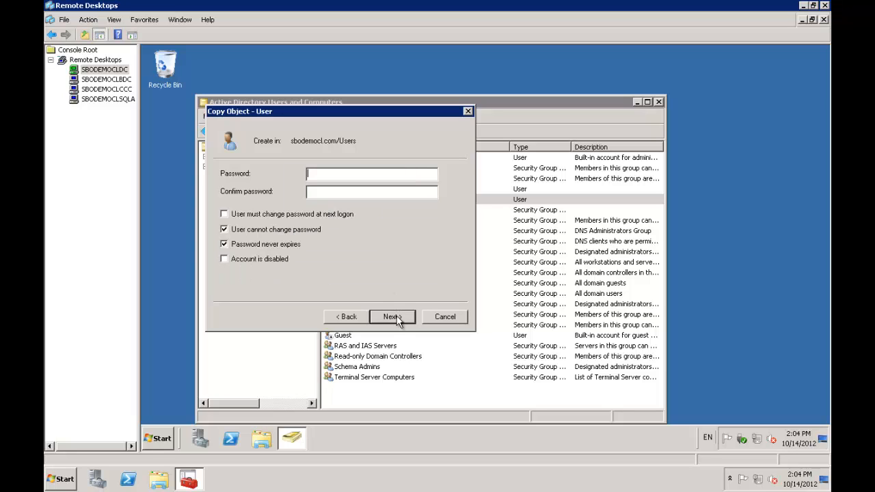
type("******************")
left_click(410, 322)
left_click(408, 321)
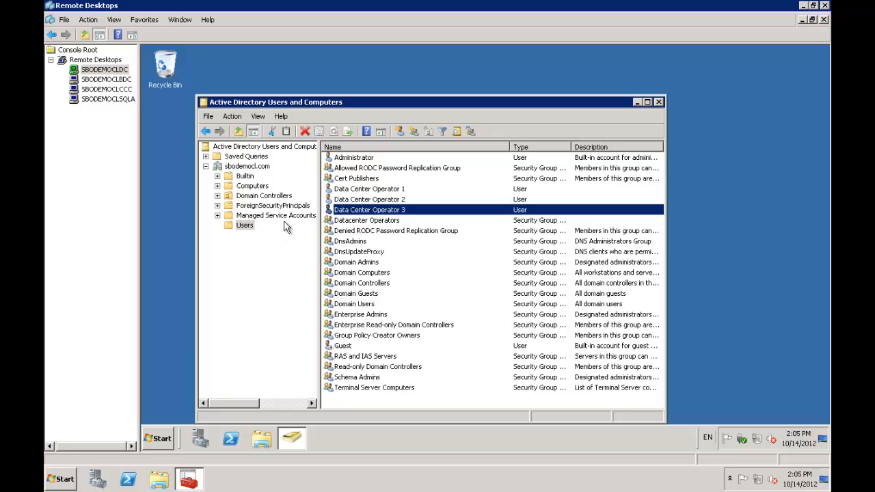
Step: Start another user copied from Data Center Operator 1
left_click(368, 190)
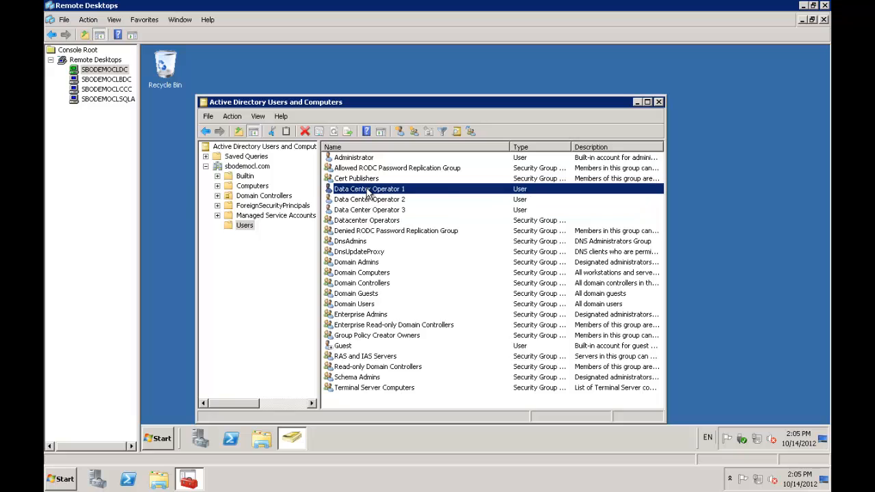
right_click(367, 193)
left_click(387, 198)
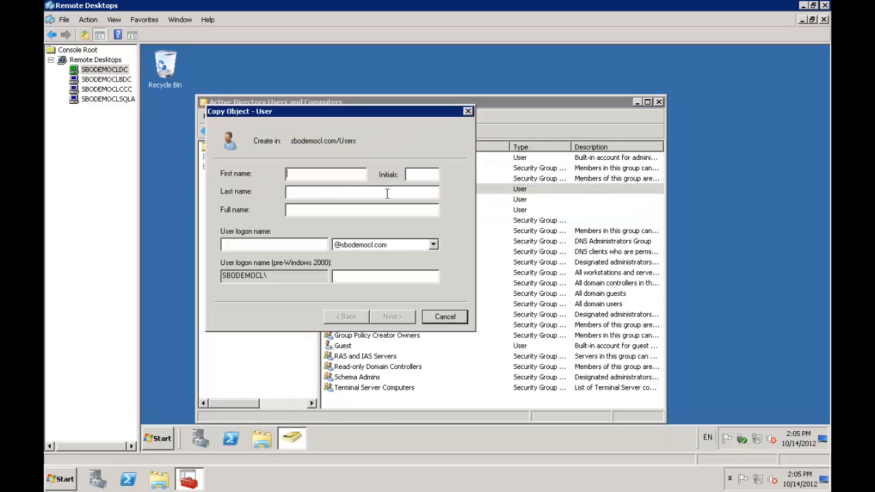
Step: Name the copied user 'SAP Cloud Service Account', logon SAPServiceB1C, give it a password, and finish
left_click(310, 211)
type("SAP Cloud Service Account")
key("Tab")
type("SAPS")
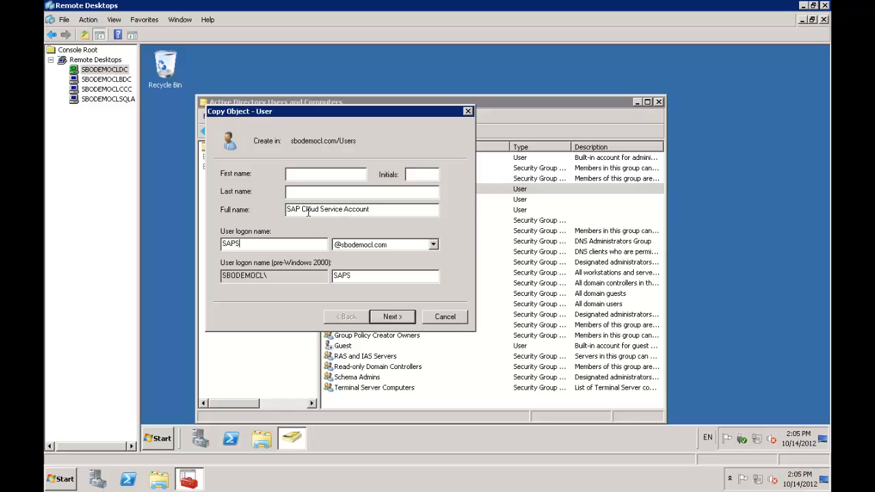
type("erviceB1C")
left_click(390, 316)
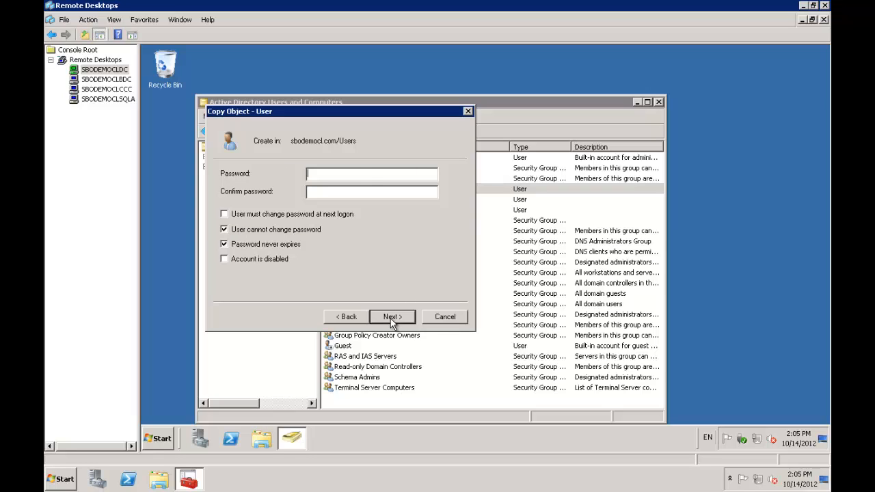
type("••••••••••••••••••")
left_click(392, 317)
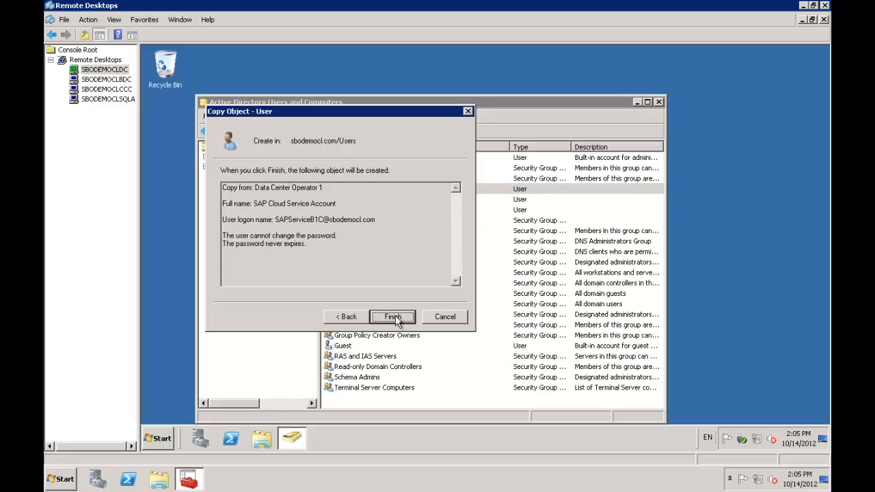
left_click(392, 316)
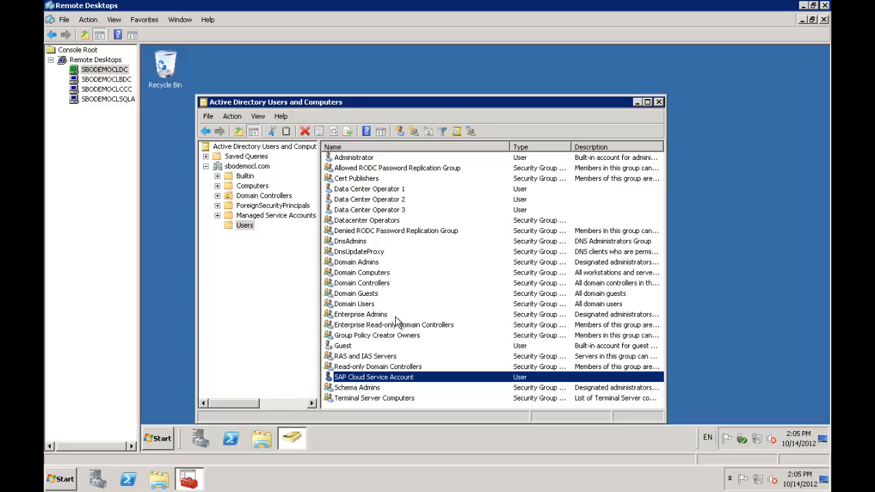
Step: Add a 'Service Units' group to Users, then close Active Directory Users and Computers
right_click(241, 229)
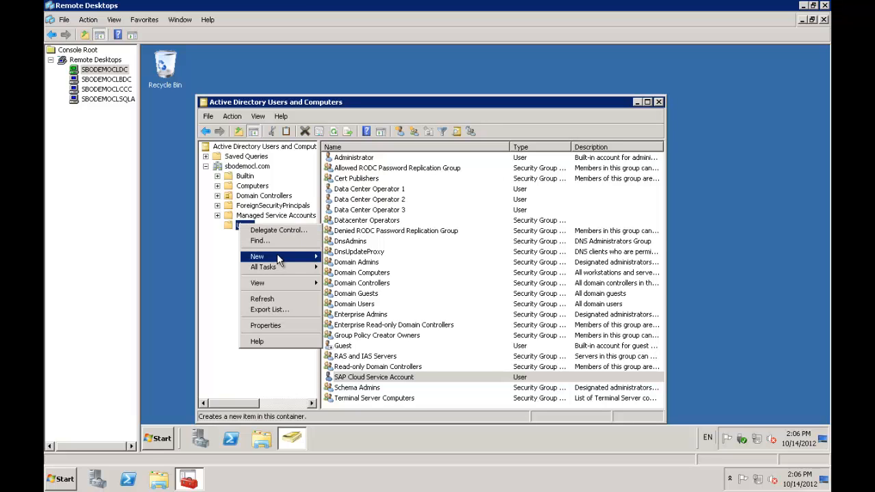
mouse_move(278, 260)
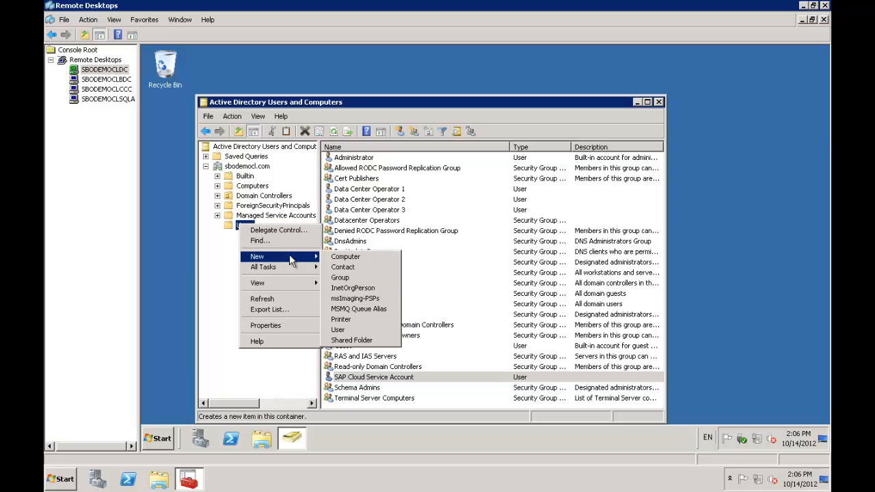
left_click(354, 280)
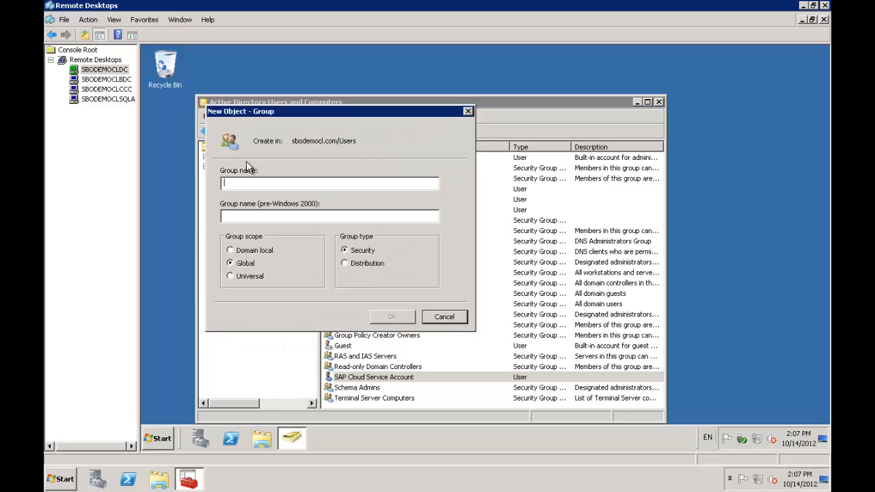
type("Servi")
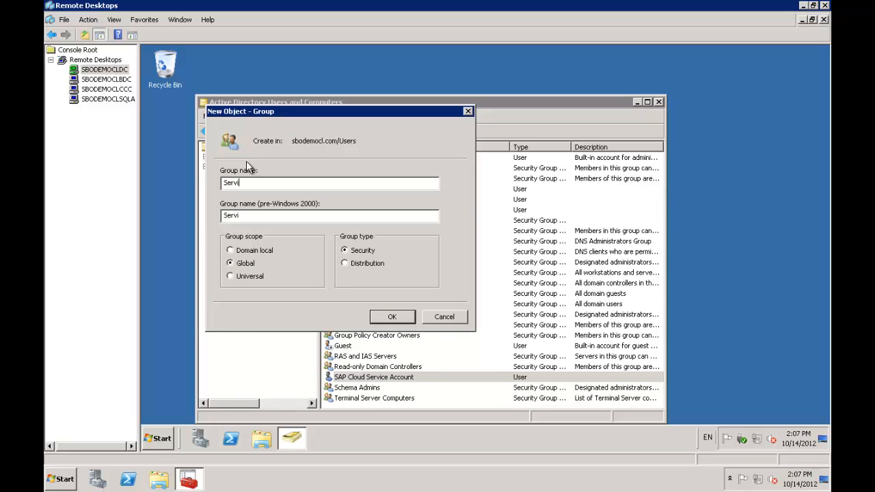
type("ce Units")
left_click(391, 319)
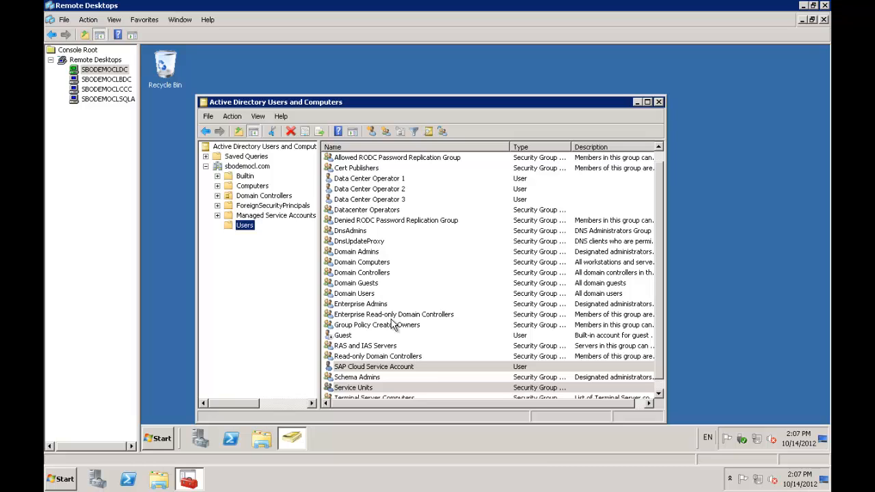
left_click(658, 102)
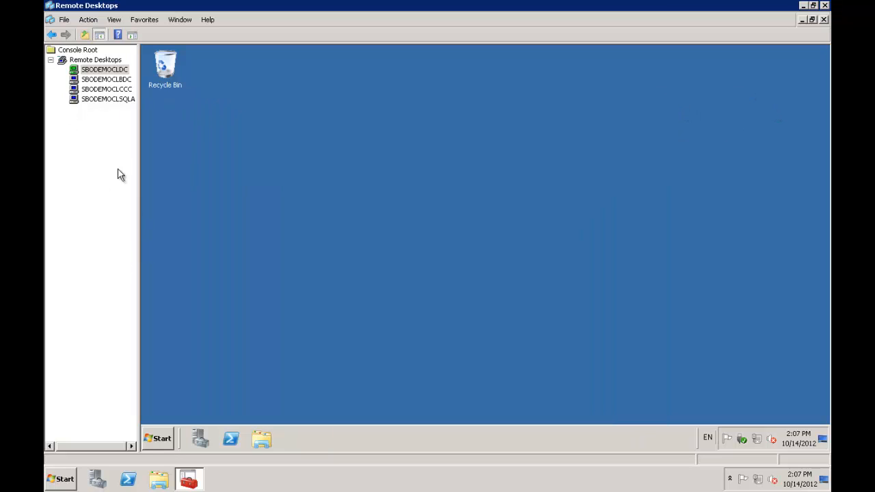
Step: On SBODEMOCLCCC, enter SAPServiceB1C and its password as the SLD service logon account
left_click(112, 90)
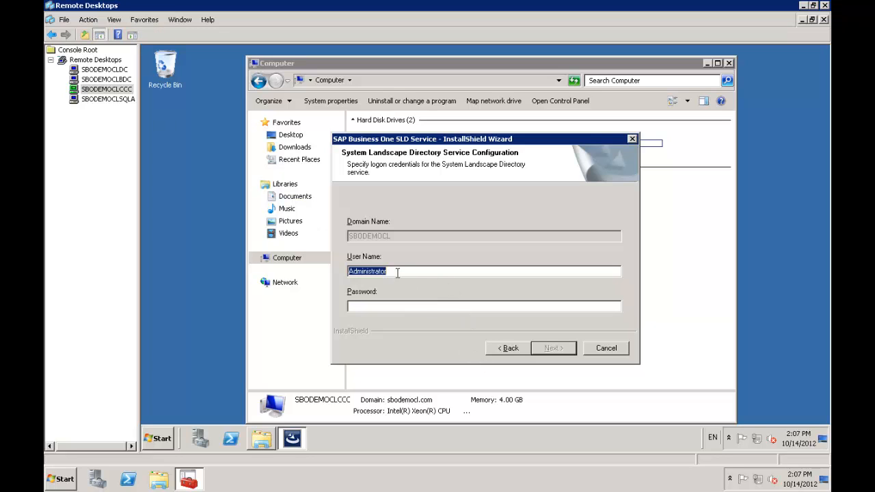
key("BackSpace")
key("BackSpace")
key("BackSpace")
key("BackSpace")
key("BackSpace")
key("BackSpace")
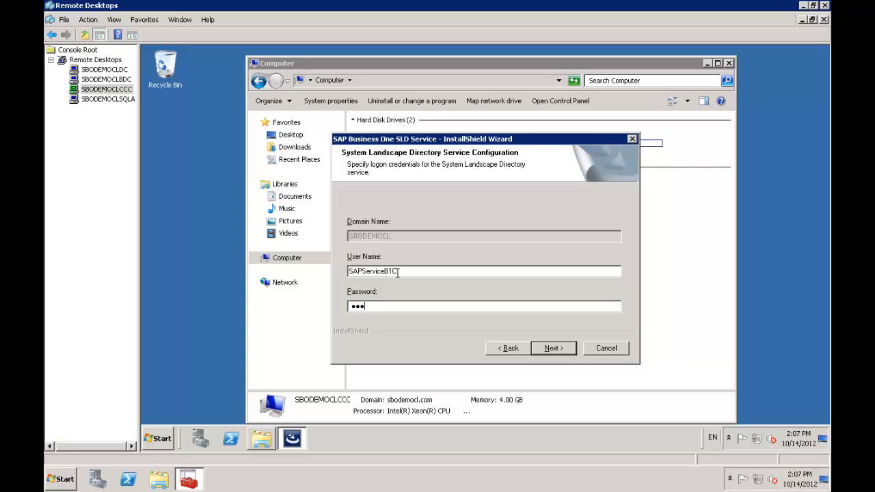
left_click(553, 349)
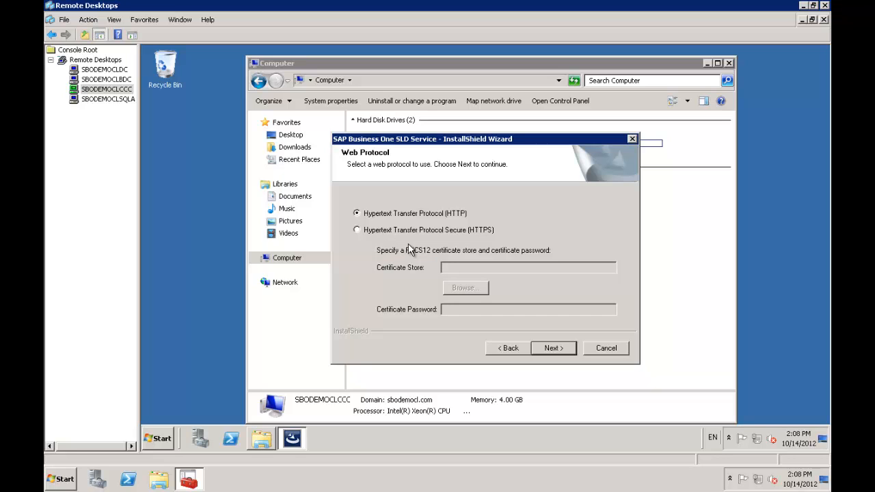
Step: Accept HTTP and the default Cloud Control Center site, IP and port settings
left_click(553, 348)
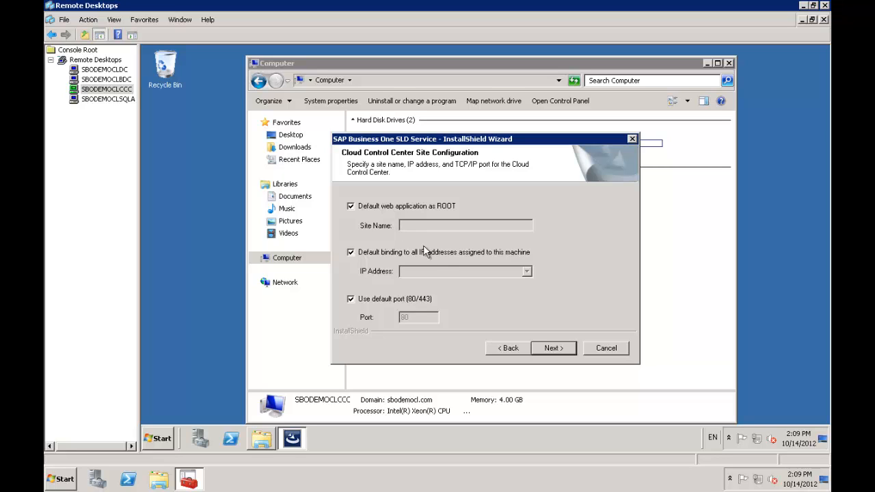
left_click(557, 349)
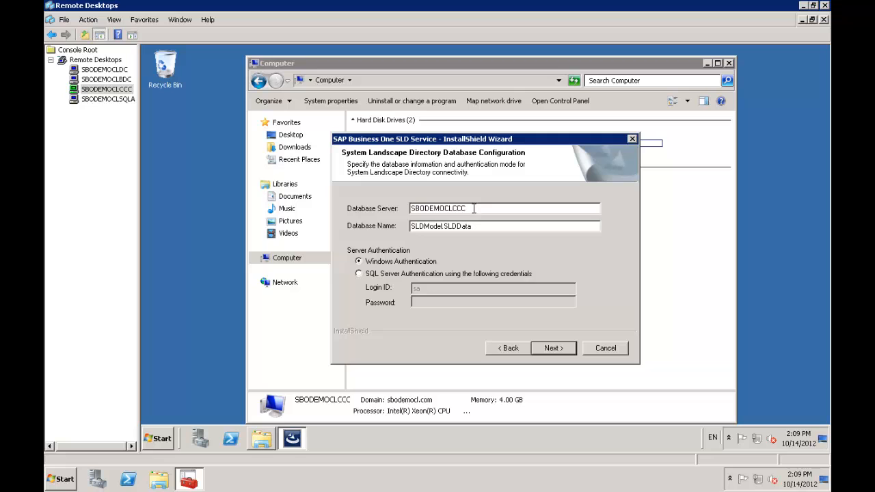
Step: Check the Microsoft SQL Server 2008 R2 entries in the Start menu's program list
left_click(158, 441)
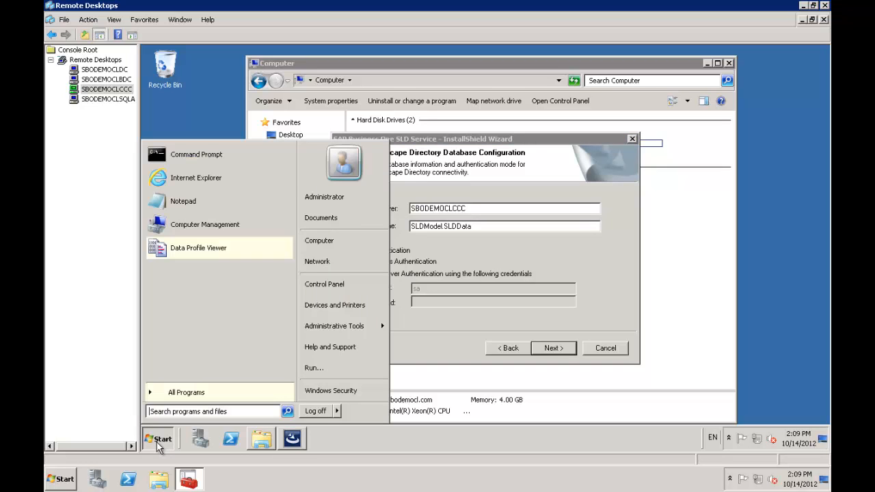
left_click(193, 399)
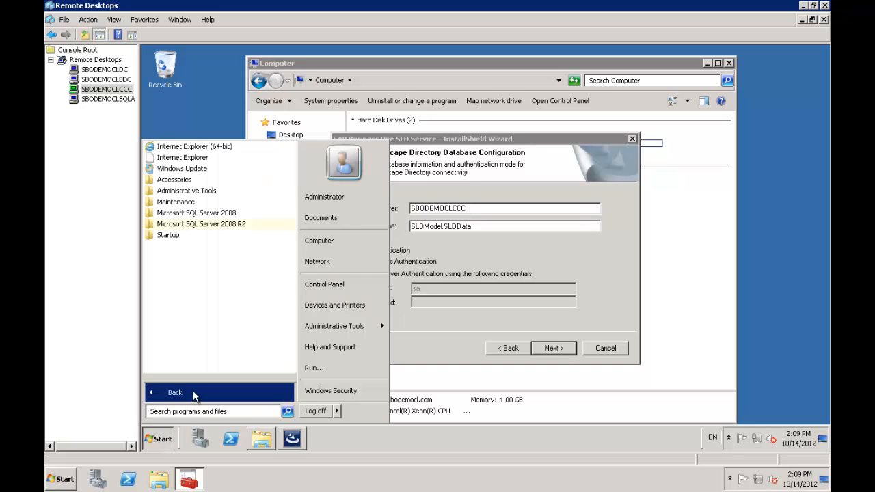
left_click(205, 226)
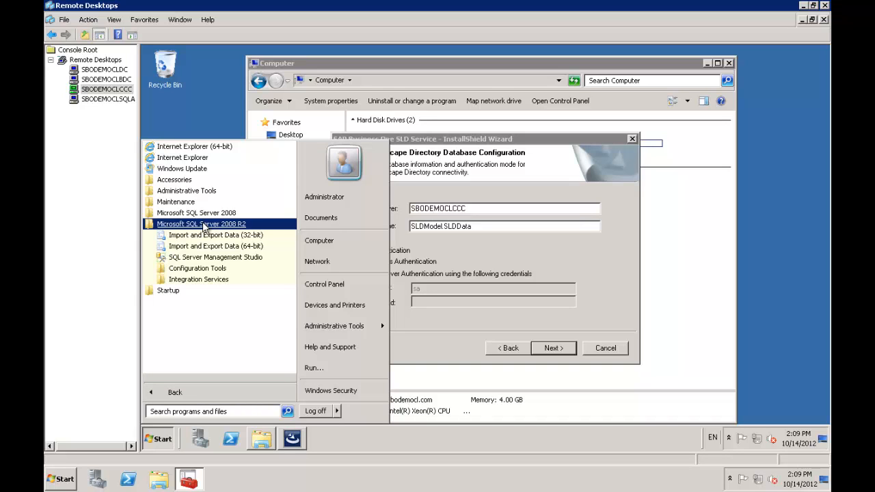
left_click(210, 107)
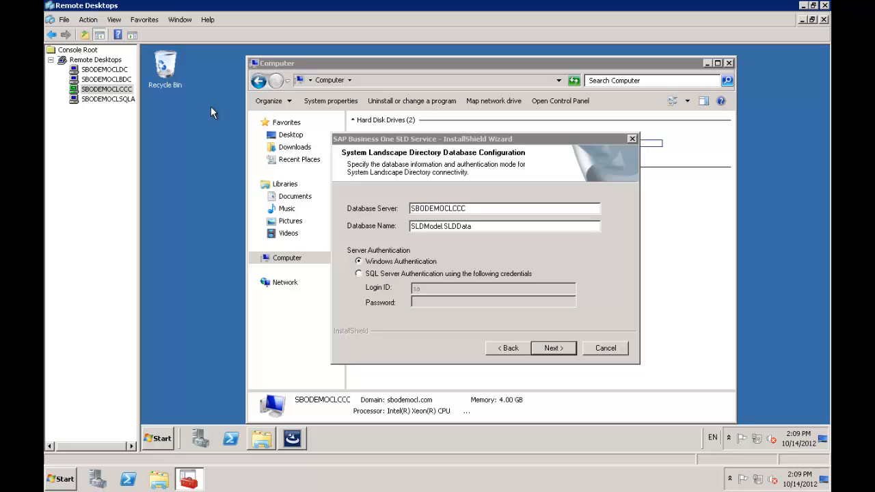
Step: Connect the SLD database using SQL Server Authentication with the sa password
left_click(360, 274)
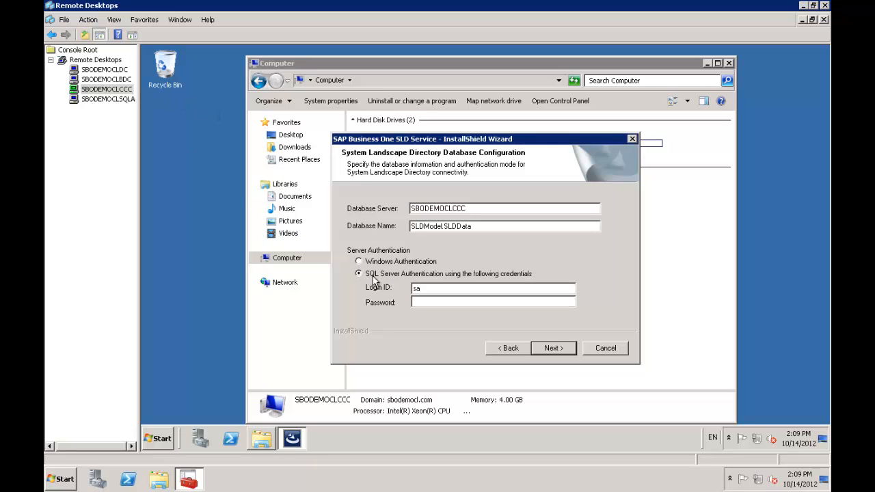
left_click(430, 302)
type("•••••••••")
left_click(555, 349)
left_click(553, 349)
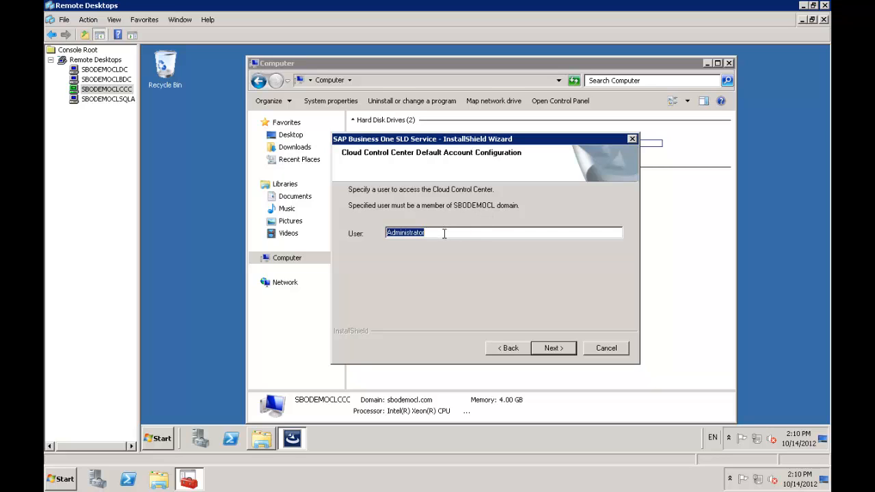
Step: Set the default account user to b1cadm, install the SLD Service, and finish the wizard
type("b1cadm")
left_click(551, 350)
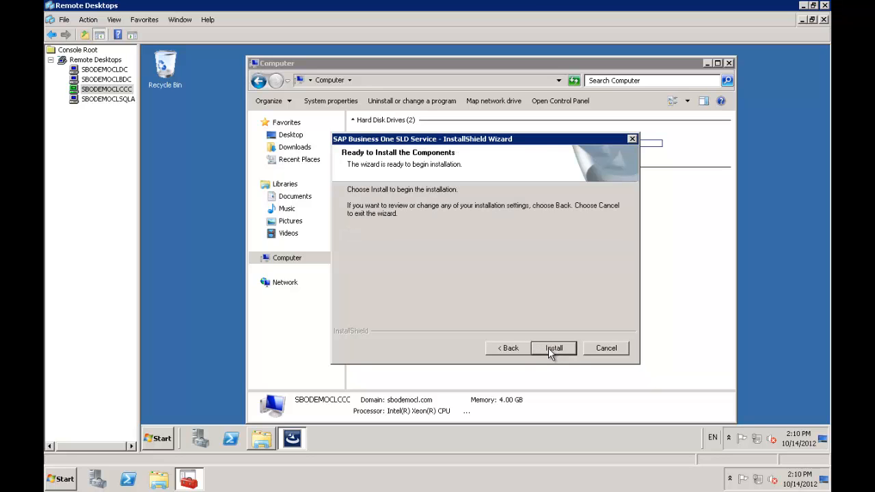
left_click(554, 349)
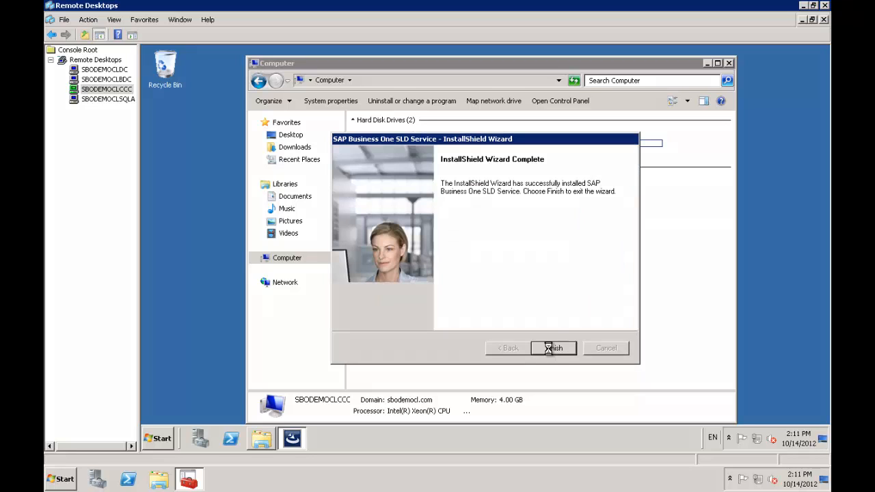
left_click(553, 349)
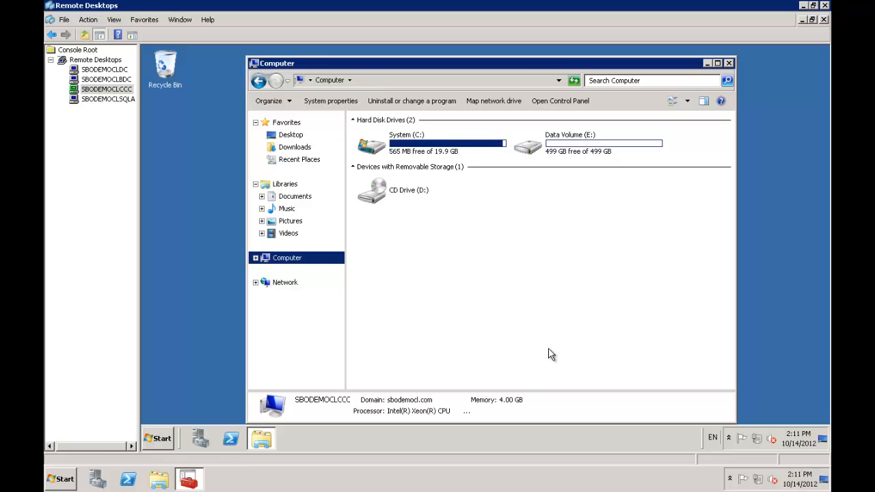
Step: Run SLDAgent_x64.exe from B1OD\SLDAgentMSI_x64 as administrator
left_click(258, 82)
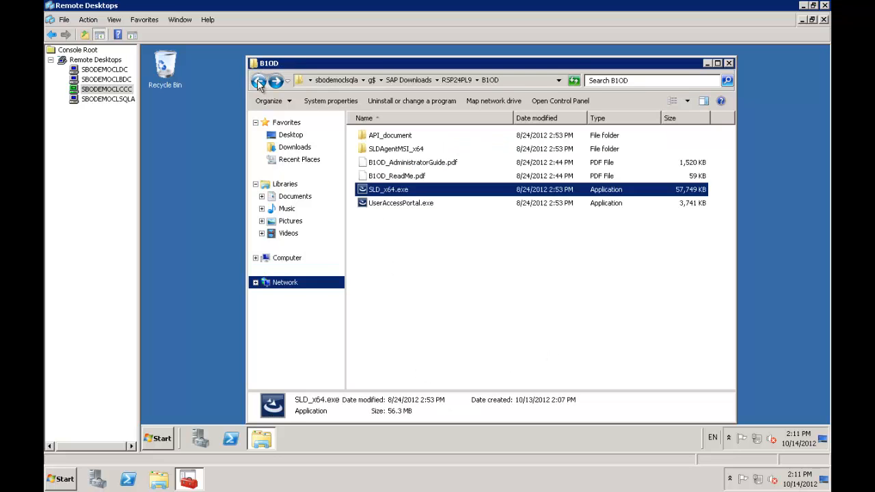
double_click(394, 150)
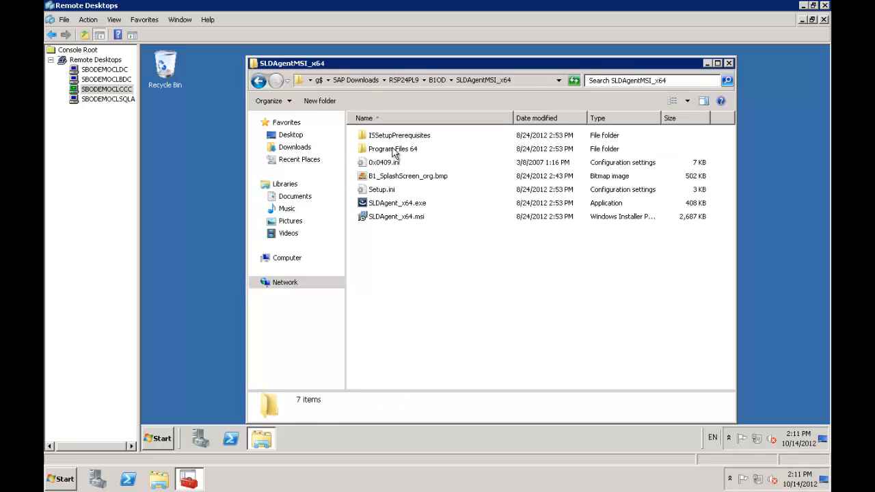
right_click(401, 204)
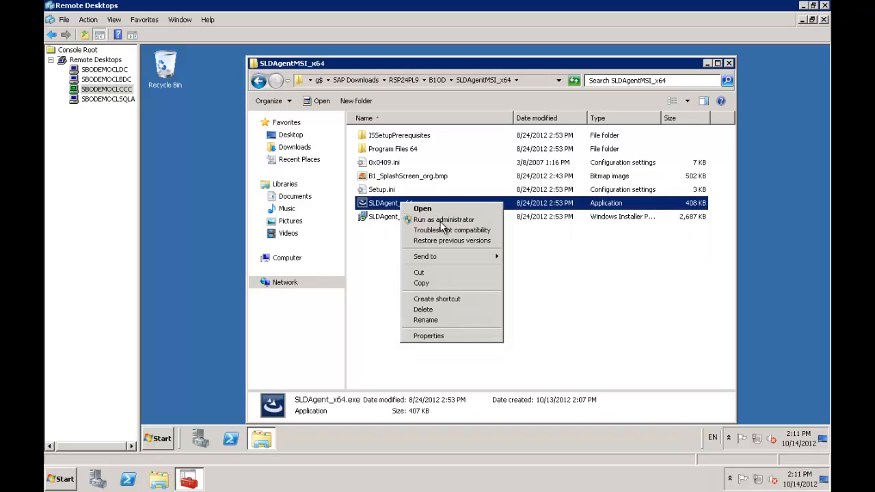
left_click(441, 220)
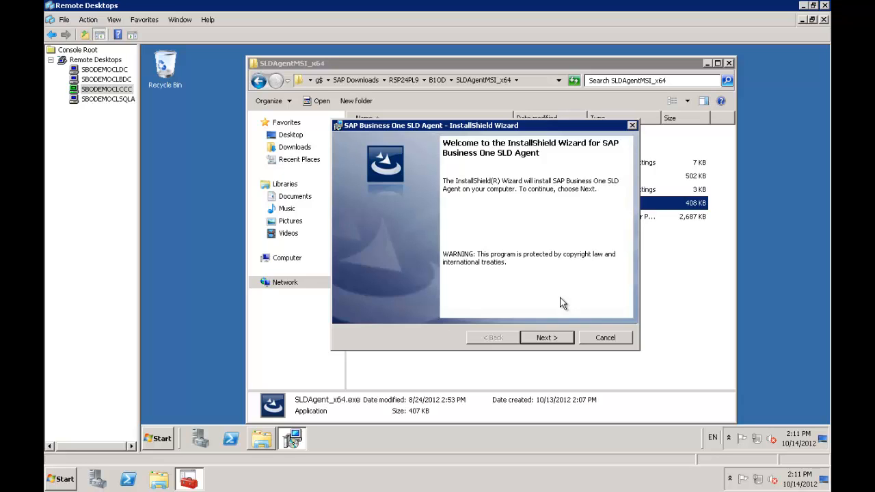
Step: Change the SLD Agent install folder to E:\Program Files (x86)\SAP\SAP Business One SLD Agent\
left_click(547, 340)
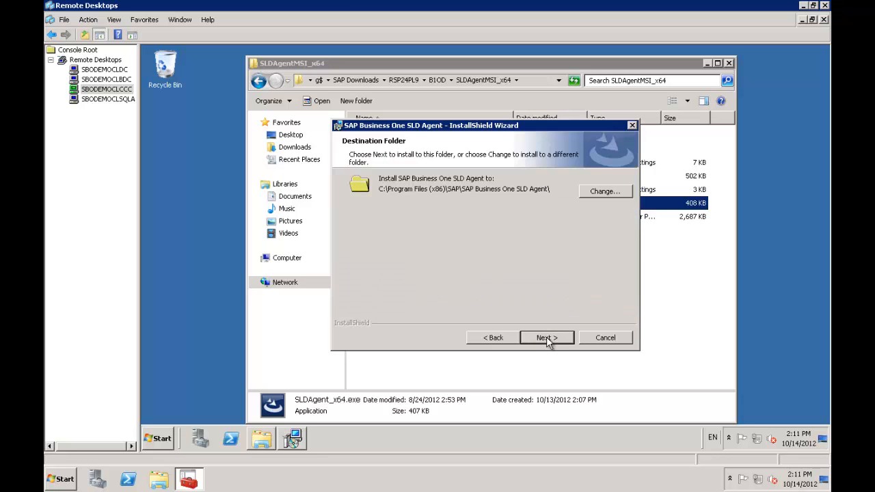
left_click(606, 193)
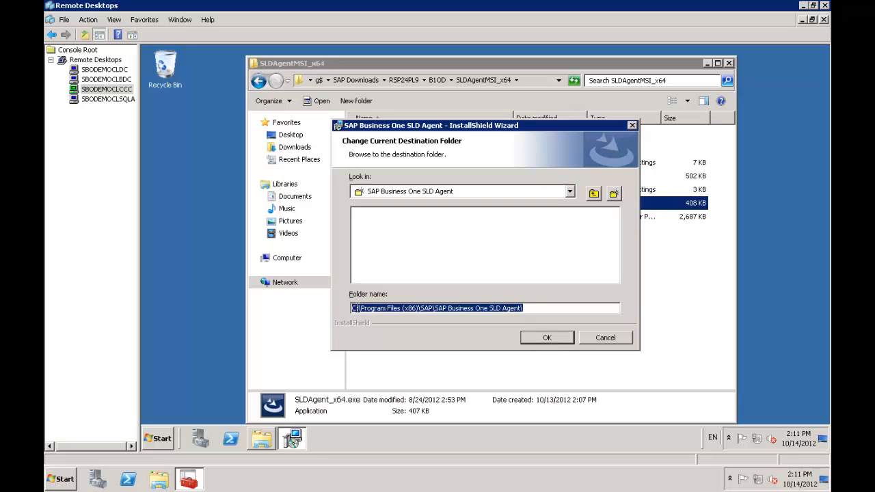
left_click(353, 309)
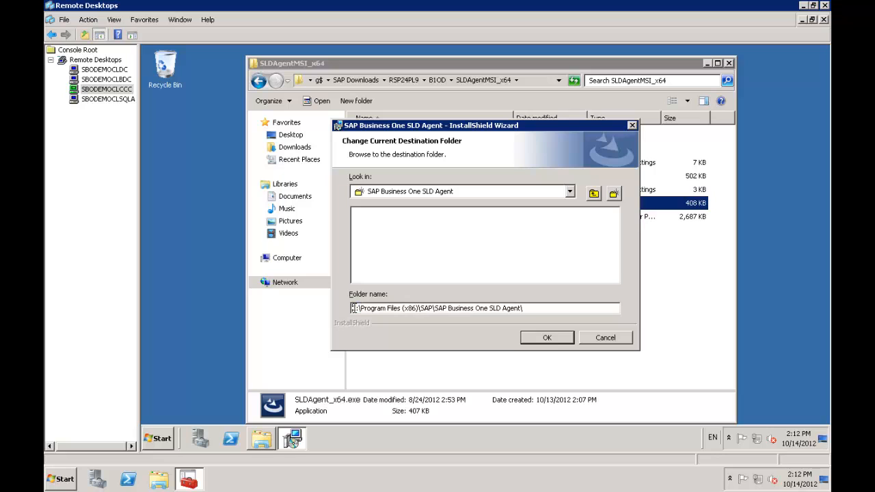
type("E")
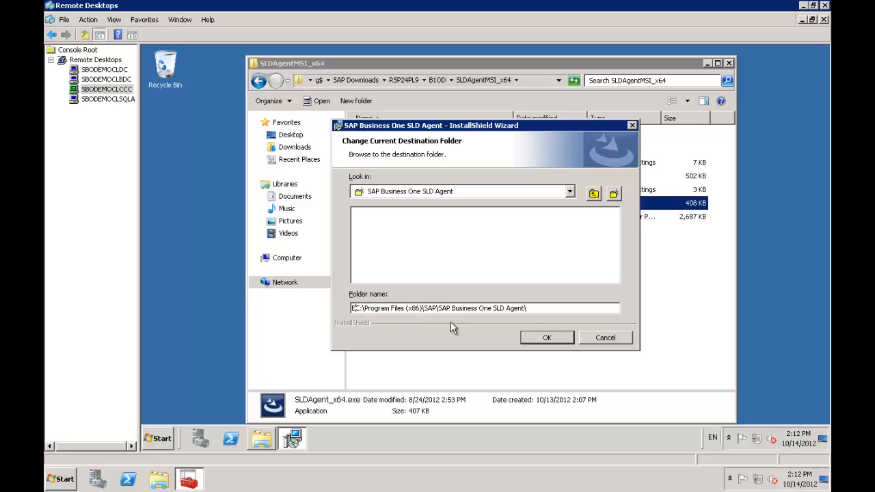
key("Delete")
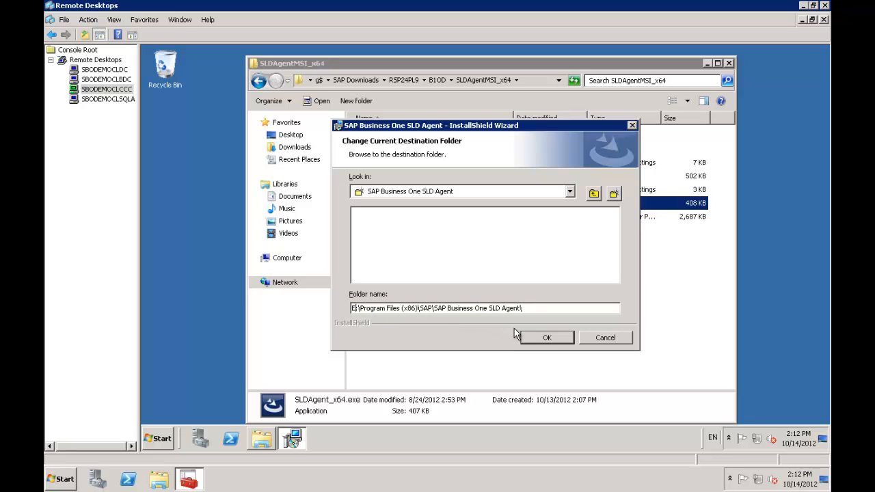
left_click(539, 340)
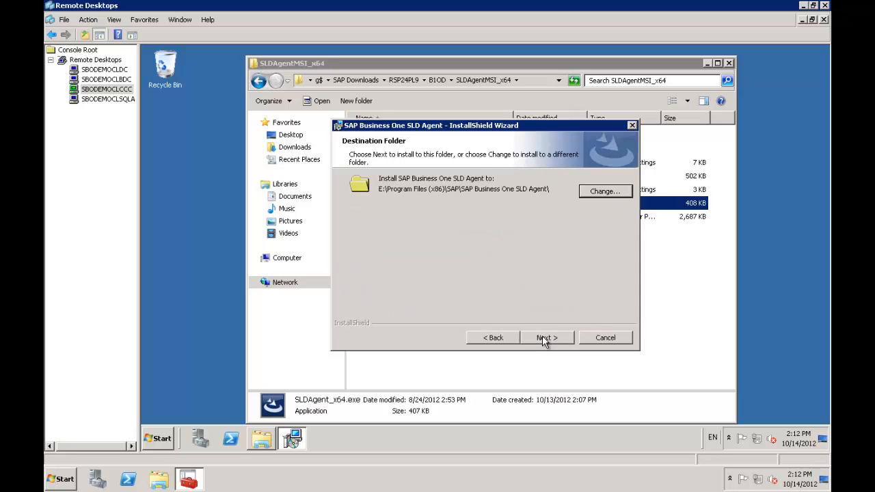
Step: Set the service logon to user SAPServiceB1 with its password
left_click(545, 340)
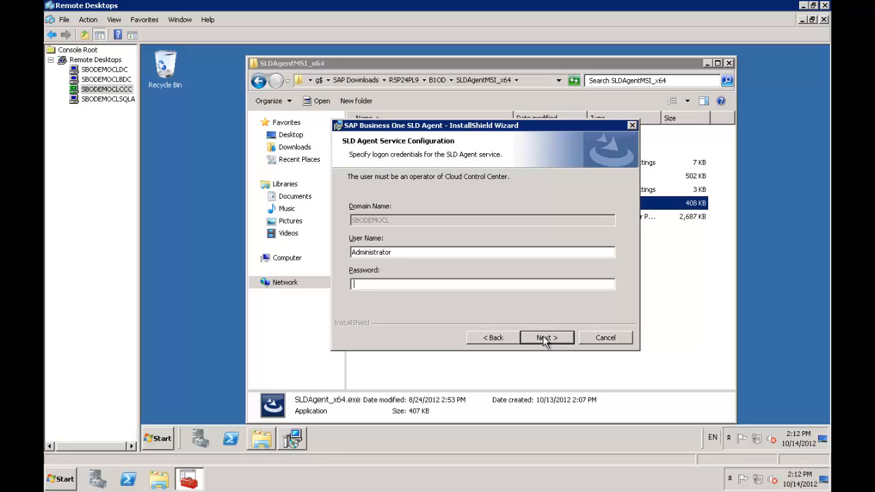
left_click(398, 254)
key("BackSpace")
key("BackSpace")
key("BackSpace")
key("BackSpace")
key("BackSpace")
key("BackSpace")
key("BackSpace")
key("BackSpace")
key("BackSpace")
key("BackSpace")
key("BackSpace")
key("BackSpace")
key("BackSpace")
type("SAPServ")
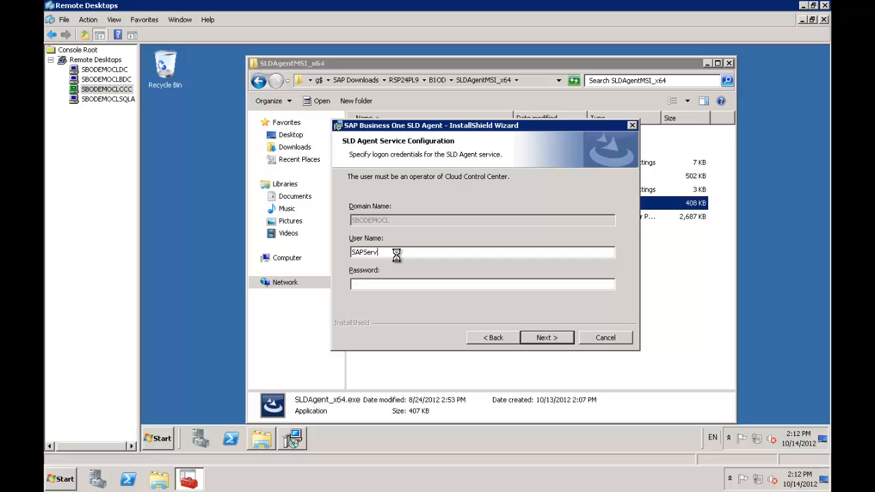
type("iceB1")
key("Tab")
type("*********")
left_click(535, 337)
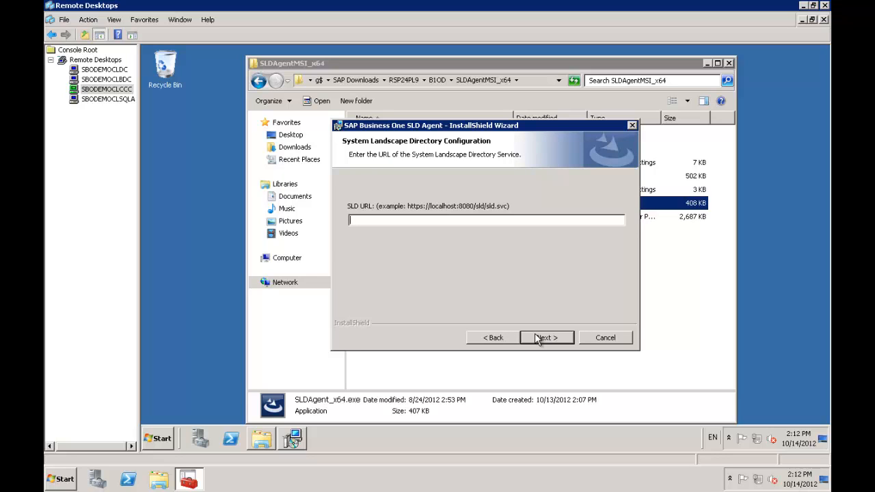
type("http://")
type("SBODEMOCLCCC:80/sld")
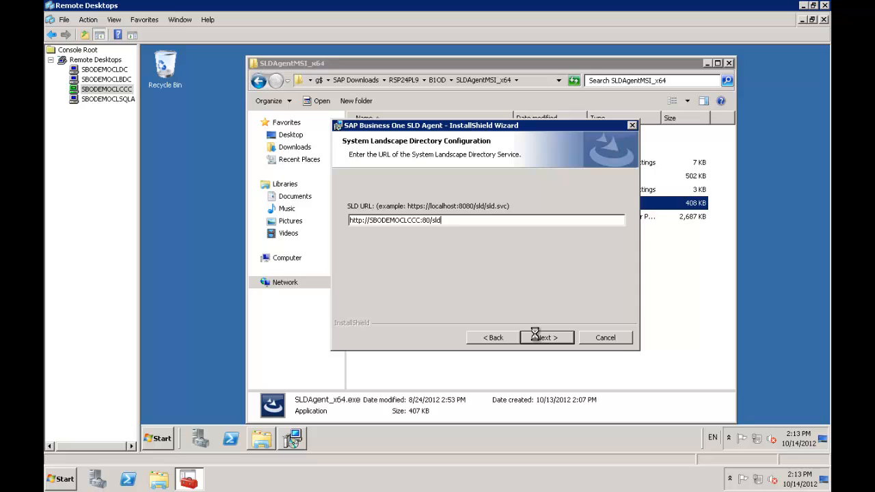
type("/")
type("sld")
type(".svc")
key("shift+Left")
key("shift+Left")
key("shift+Left")
key("shift+Left")
key("shift+Left")
key("shift+Left")
key("shift+Left")
key("shift+Left")
key("shift+Left")
key("shift+Left")
key("shift+Left")
key("shift+Left")
key("shift+Left")
key("shift+Left")
key("shift+Left")
key("shift+Left")
key("shift+Left")
key("shift+Left")
key("shift+Left")
key("shift+Left")
key("shift+Home")
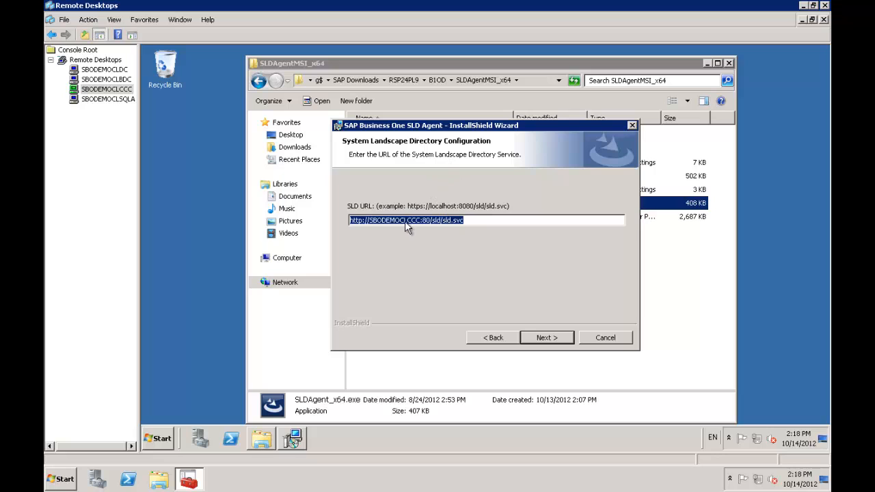
Step: Accept the SLD URL and start installing the SLD Agent
left_click(545, 341)
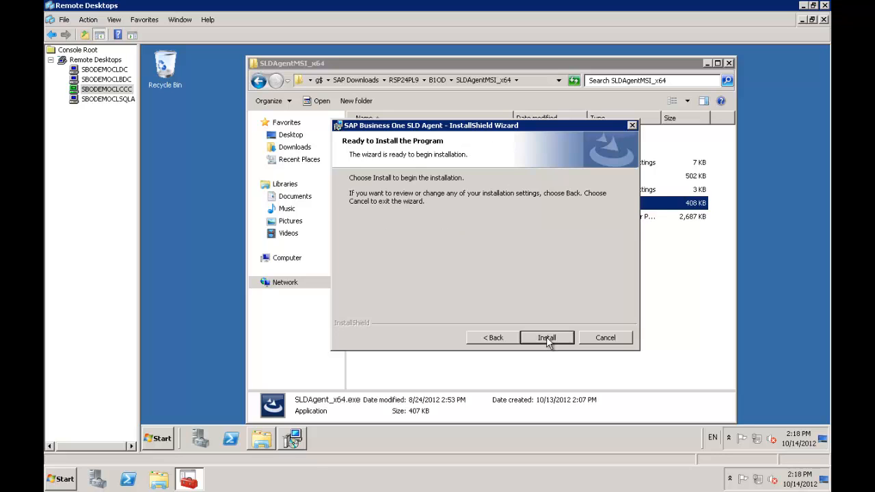
left_click(546, 336)
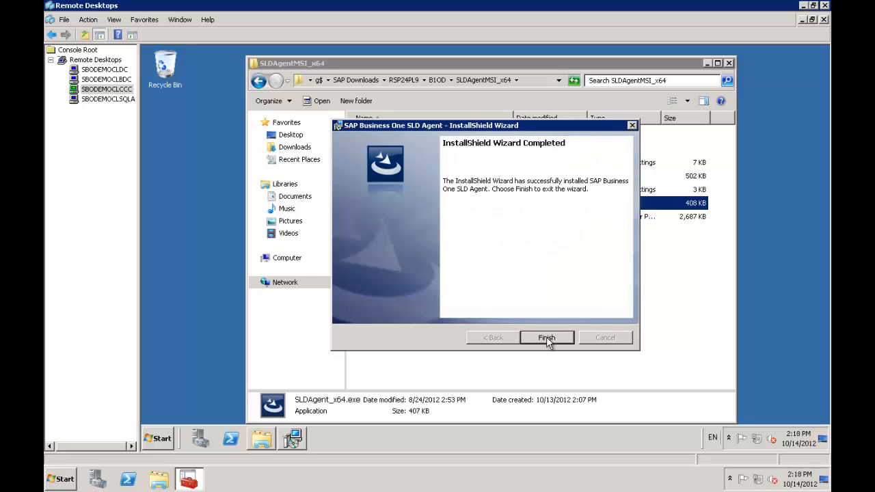
Step: Finish the SLD Agent wizard and return to the B1OD folder
left_click(547, 338)
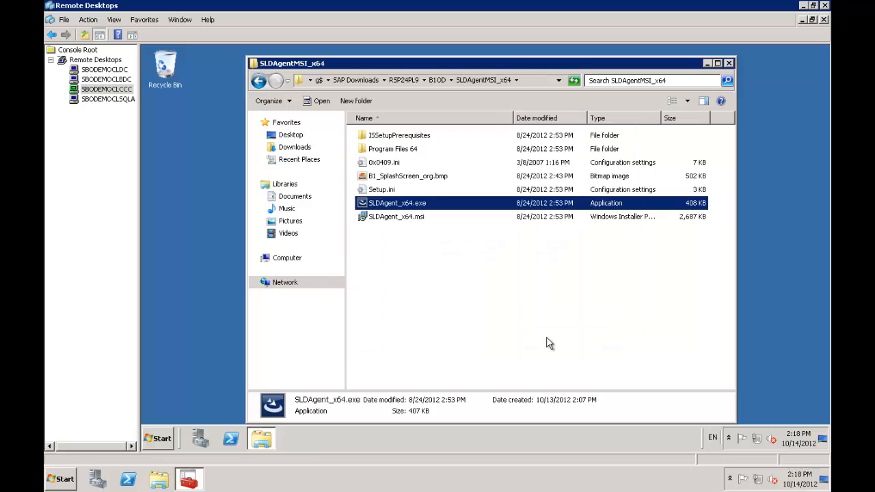
left_click(441, 80)
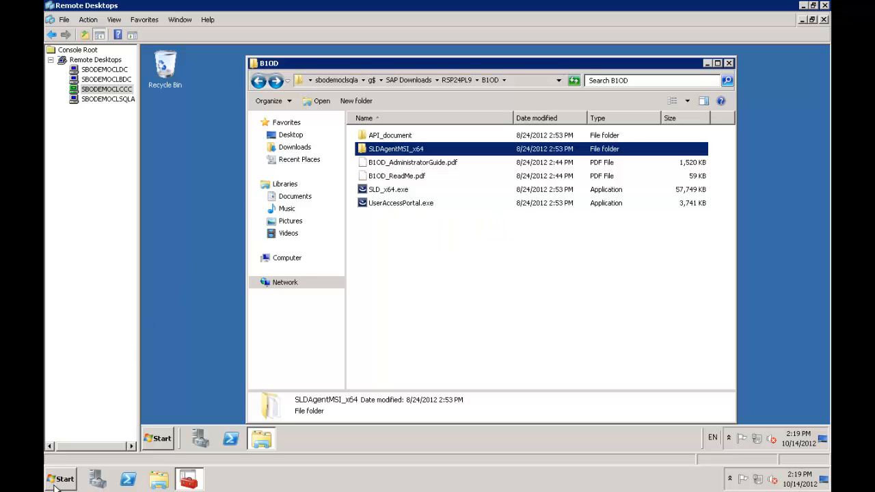
Step: In a new Explorer window, browse \\sbodemoclsqla\g$\SAP Downloads\RSP24PL9\B1OD and select UserAccessPortal.exe
left_click(157, 487)
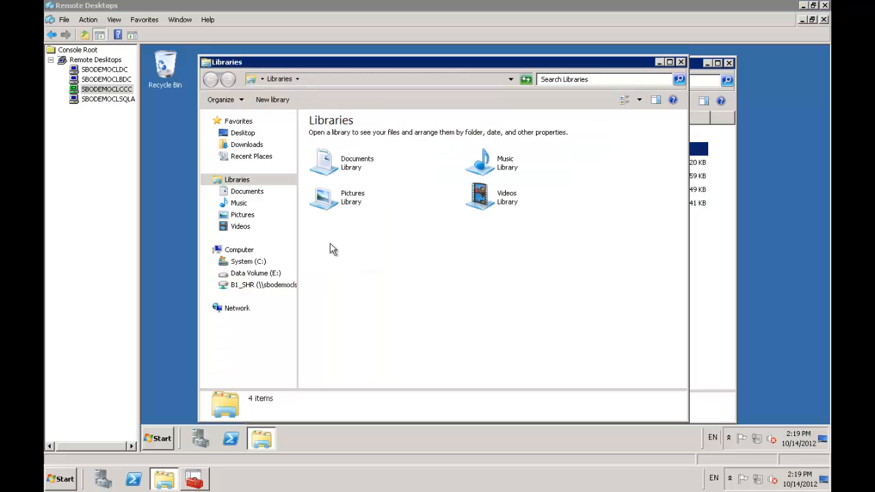
left_click(350, 80)
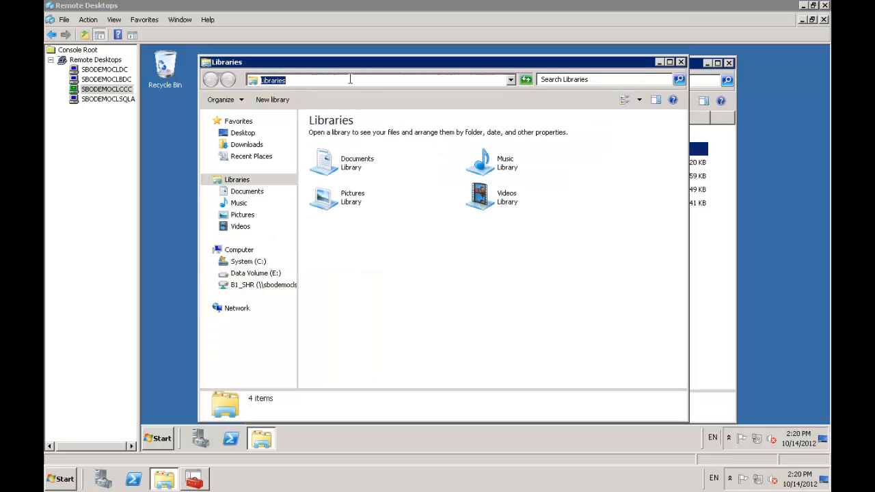
type("\\sbodemocsqla\\g$")
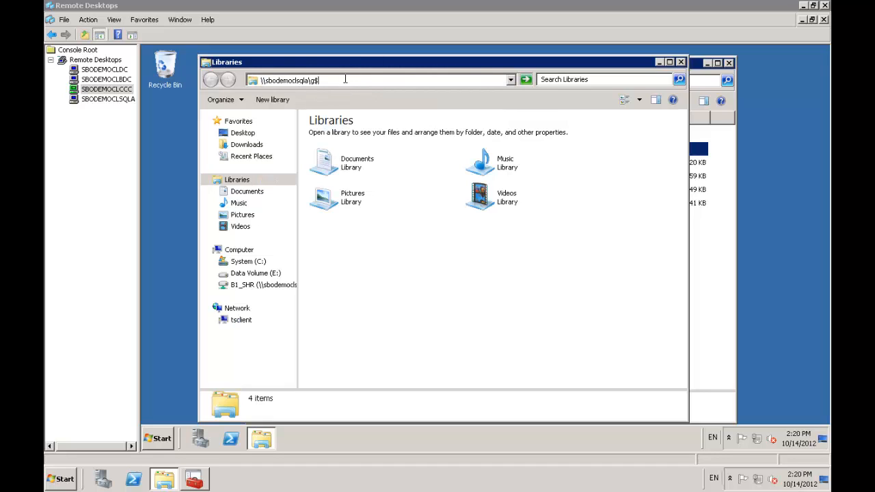
left_click(345, 79)
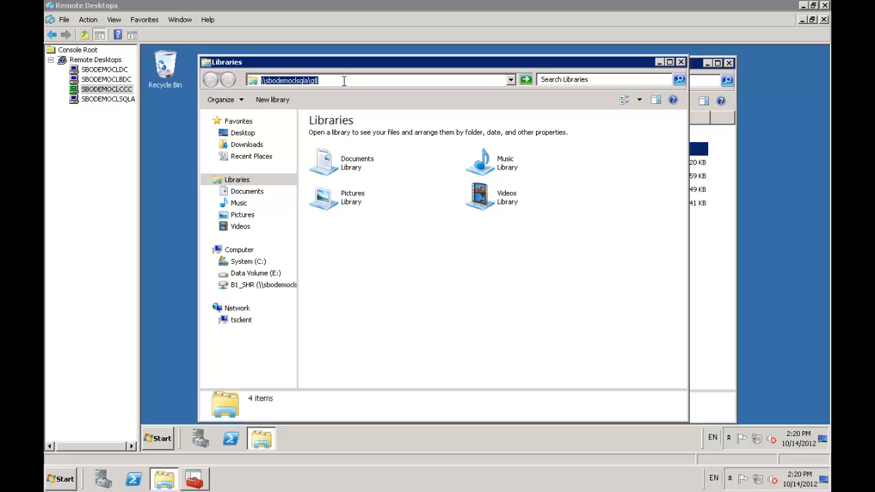
key("Return")
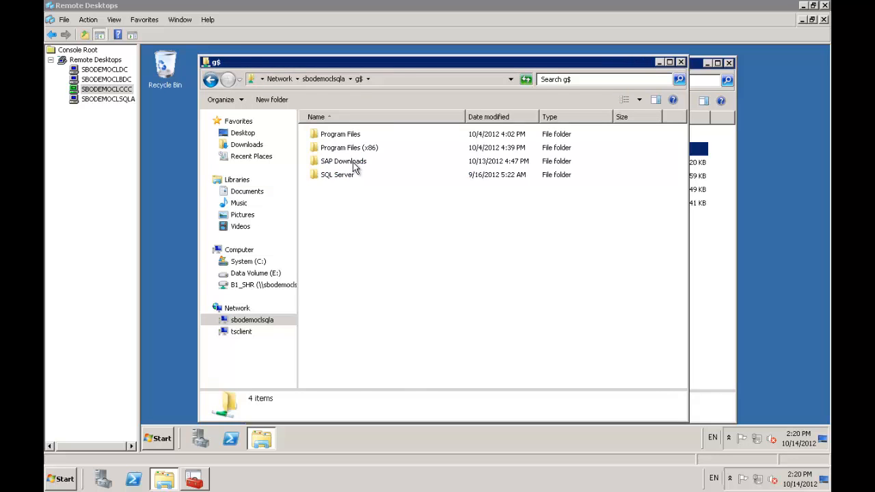
double_click(354, 164)
double_click(342, 152)
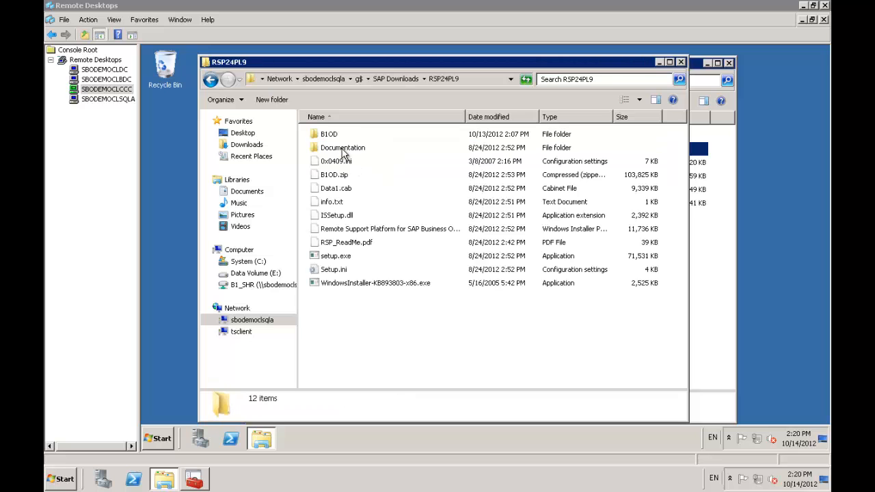
double_click(329, 141)
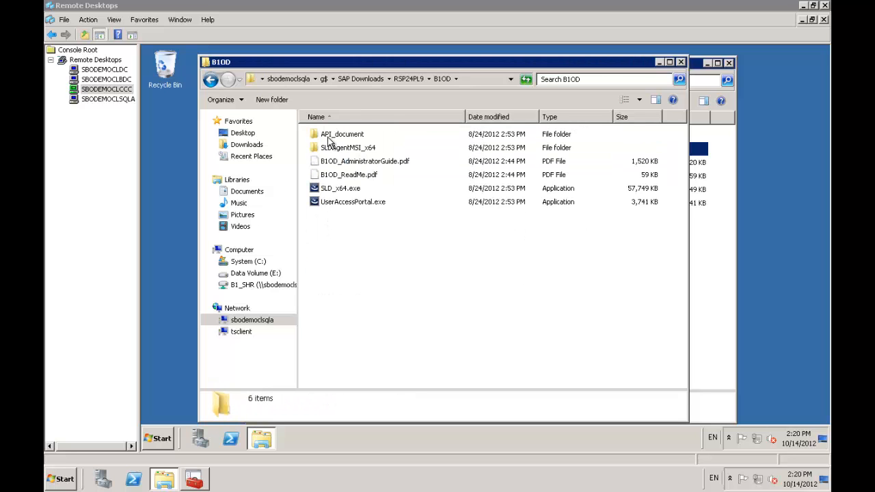
left_click(360, 203)
Step: Run UserAccessPortal.exe as administrator and move past the welcome page
right_click(360, 204)
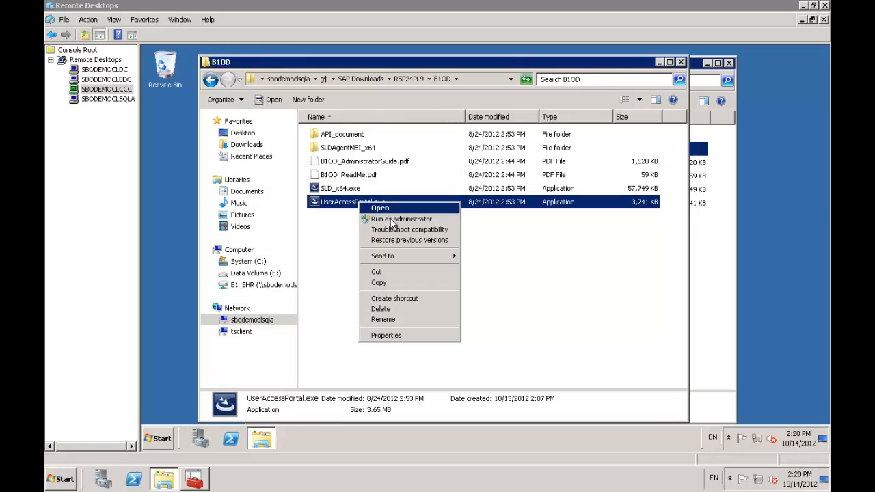
left_click(395, 223)
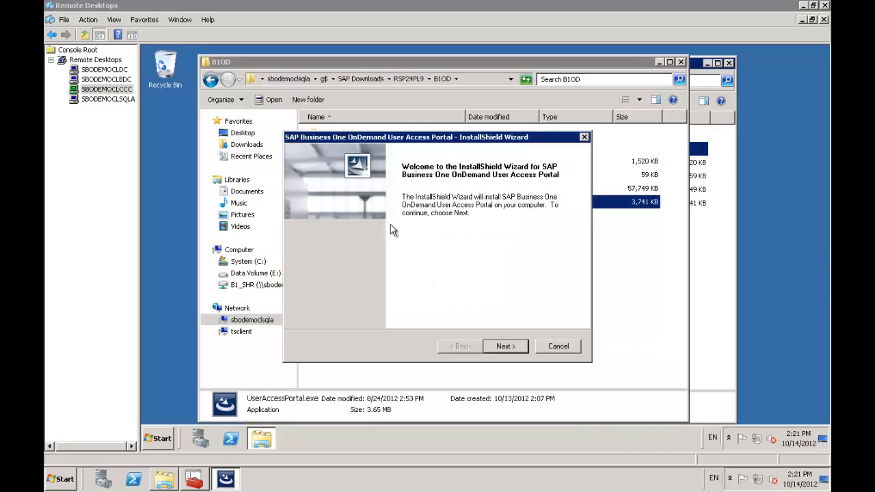
left_click(503, 347)
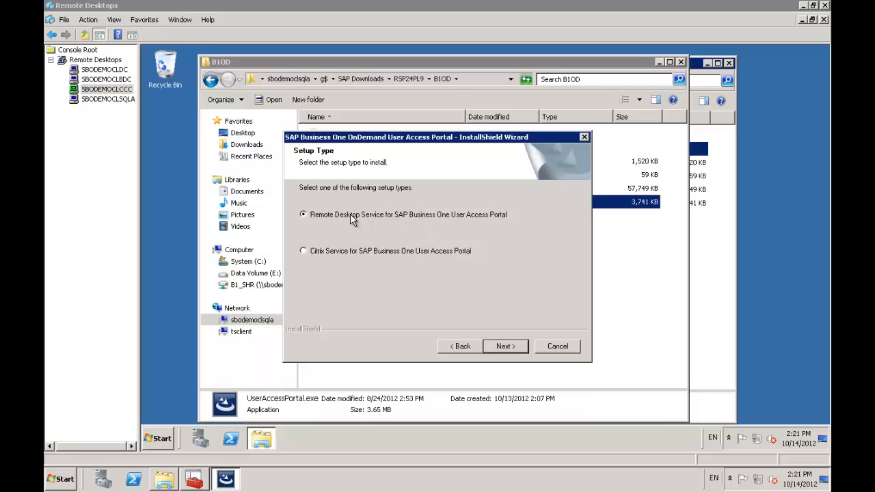
Step: Keep the Remote Desktop Service setup type and change the install drive from C: to E:
left_click(506, 346)
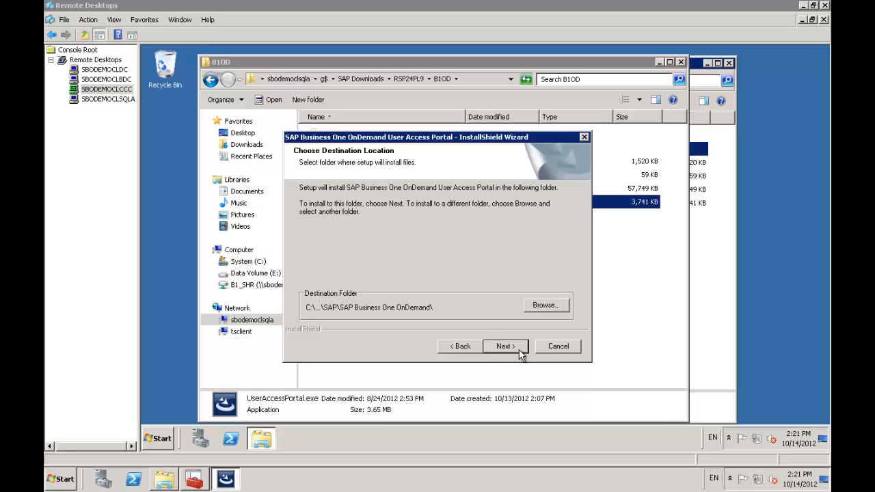
left_click(541, 306)
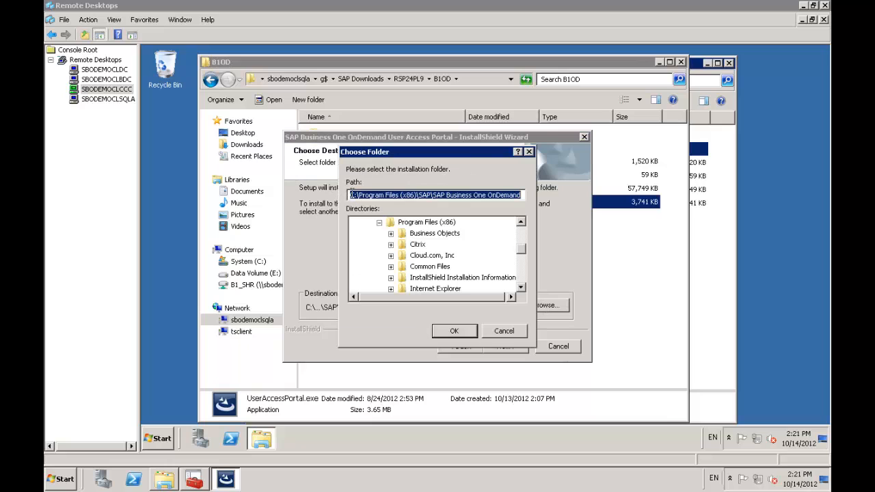
left_click(356, 195)
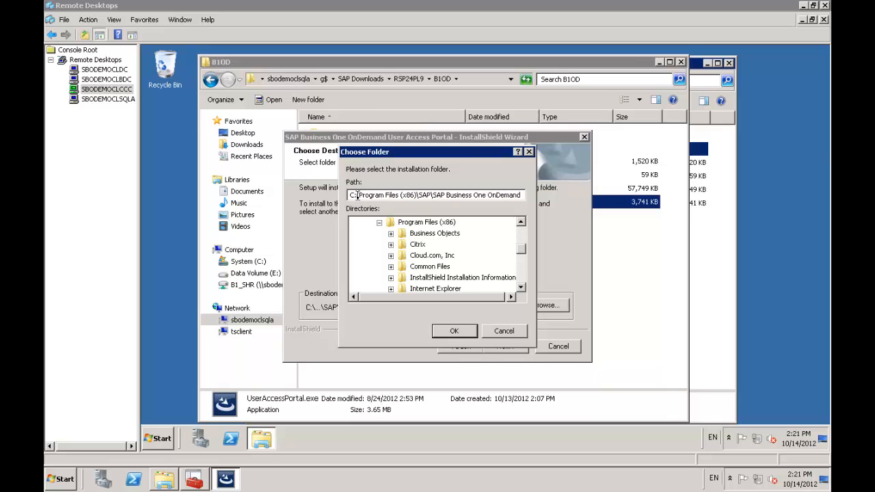
key("BackSpace")
key("BackSpace")
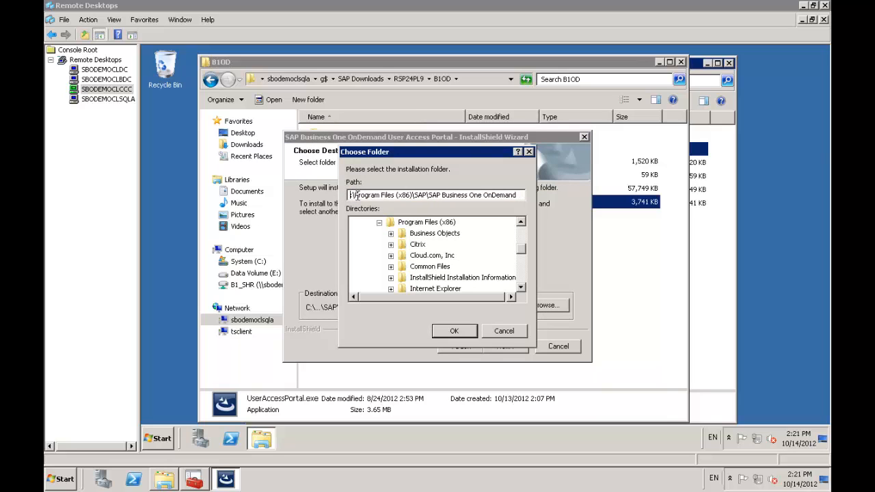
type("E:")
left_click(454, 331)
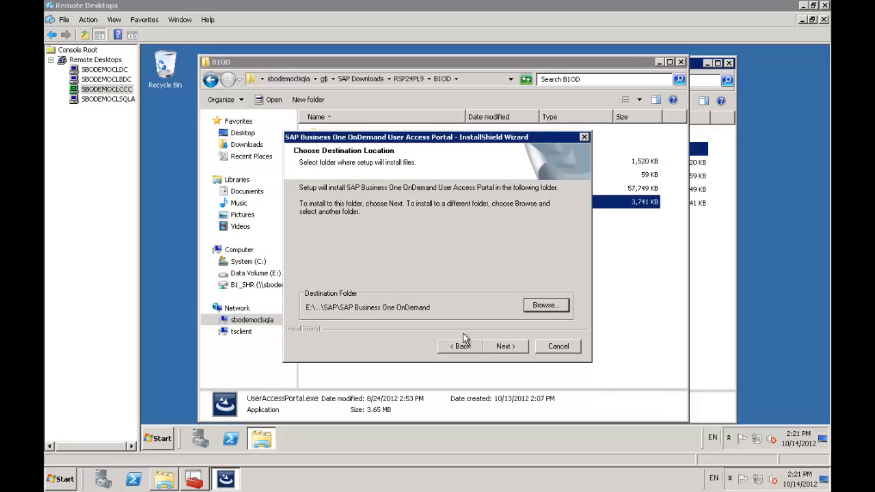
left_click(503, 346)
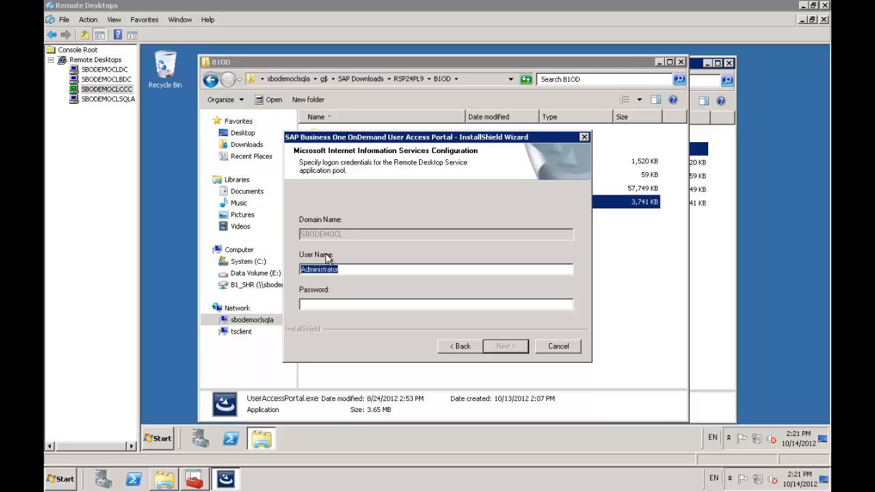
Step: Enter SAPServiceB1 and its password as the IIS application pool logon
type("SAPServiceB1C")
key("Tab")
type("*********")
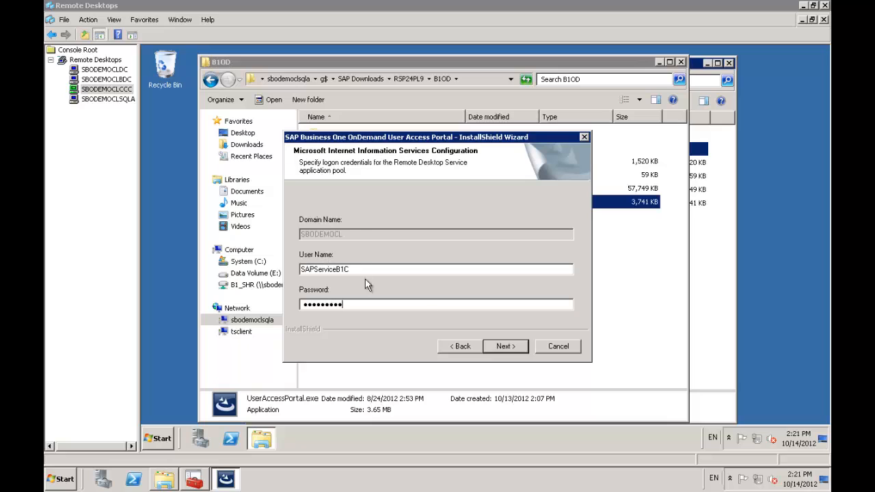
left_click(504, 349)
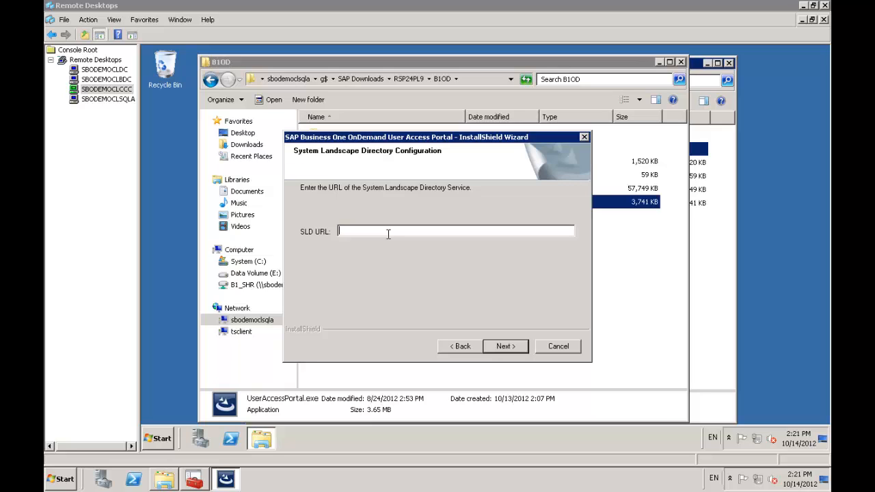
type("http://SBODEMOCLCCC:80/s")
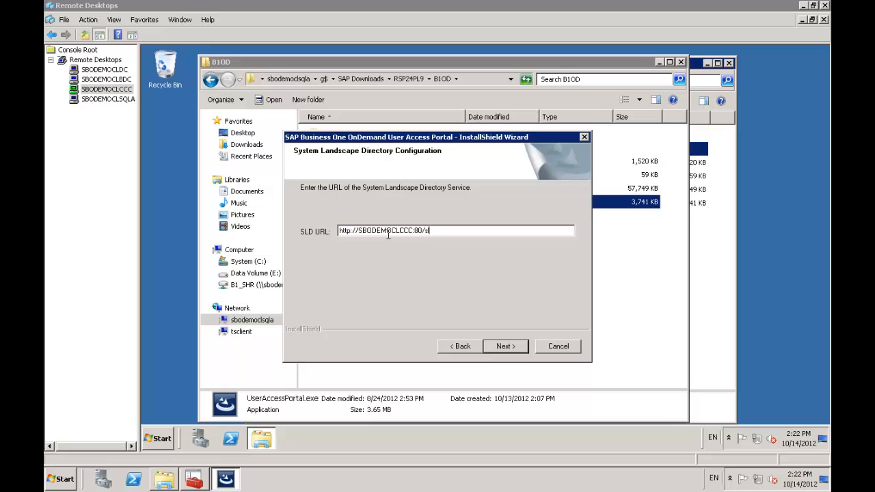
type("ld/sld.svc")
left_click(506, 347)
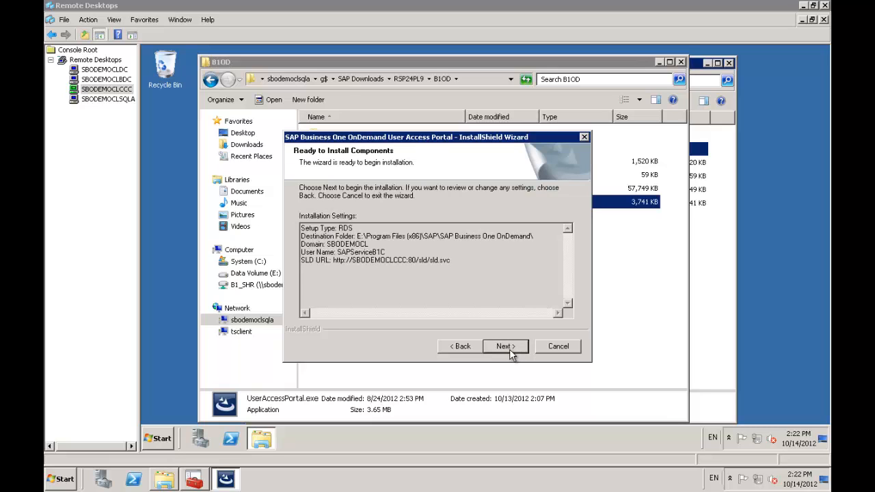
left_click(509, 347)
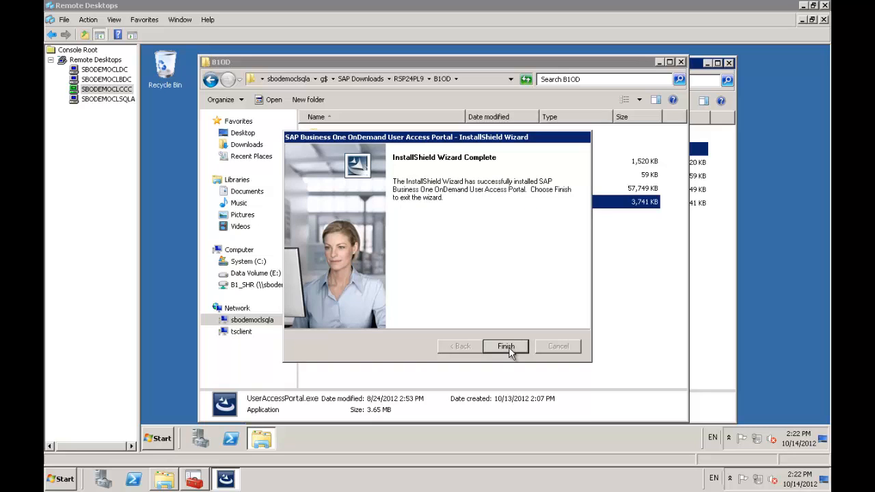
left_click(506, 347)
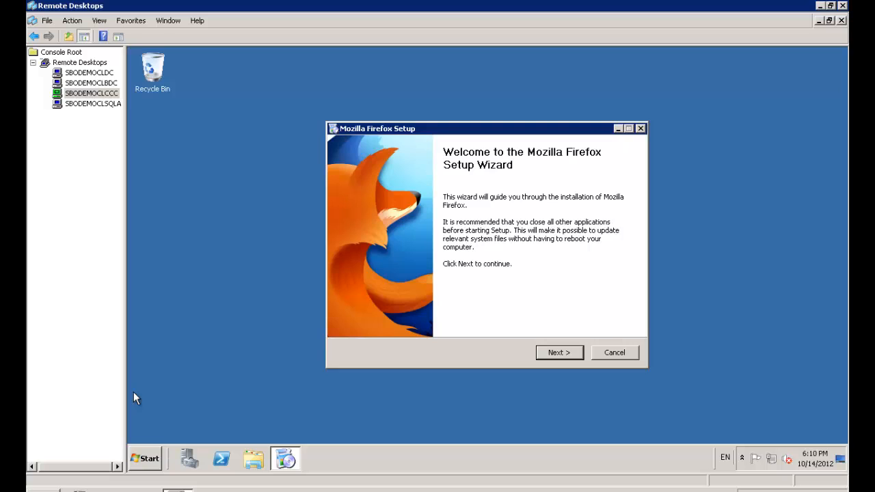
Step: Choose a Custom Firefox setup installing to E:\Program Files (x86)\Mozilla Firefox
left_click(567, 356)
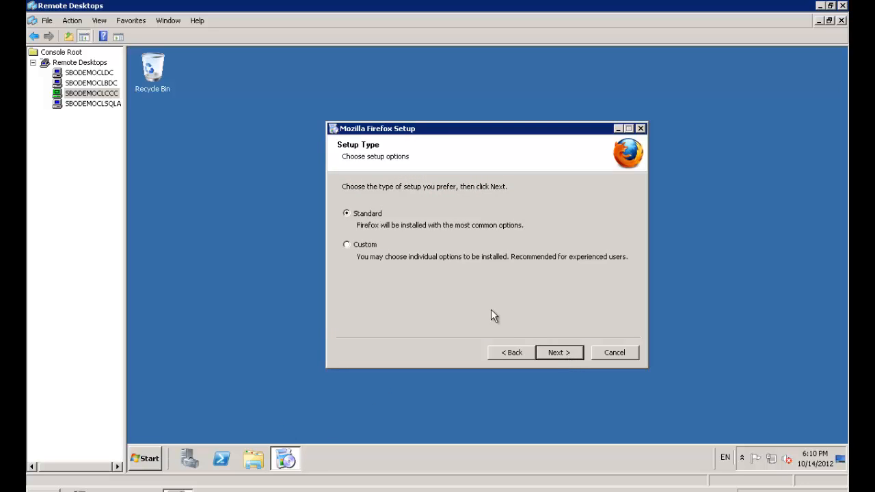
left_click(365, 245)
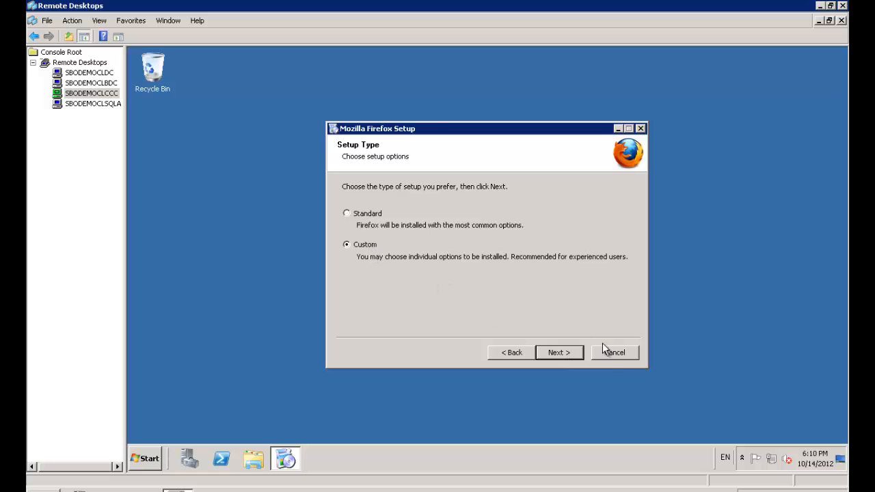
left_click(564, 353)
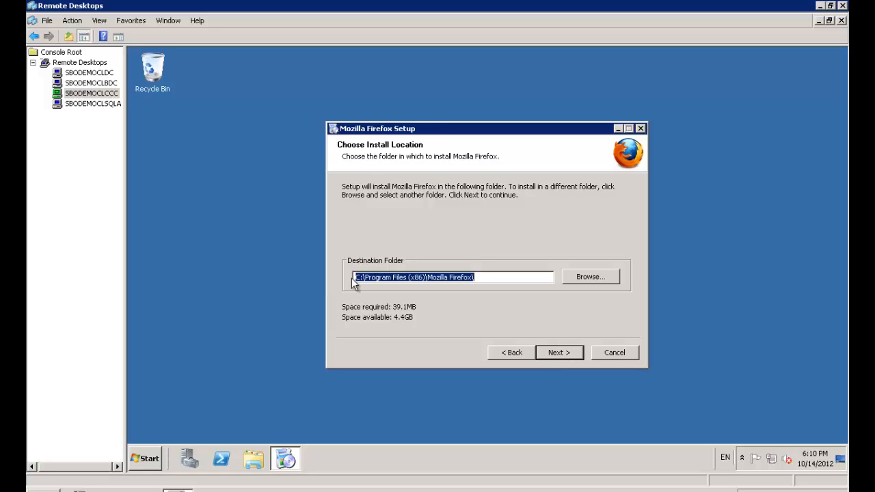
left_click(358, 277)
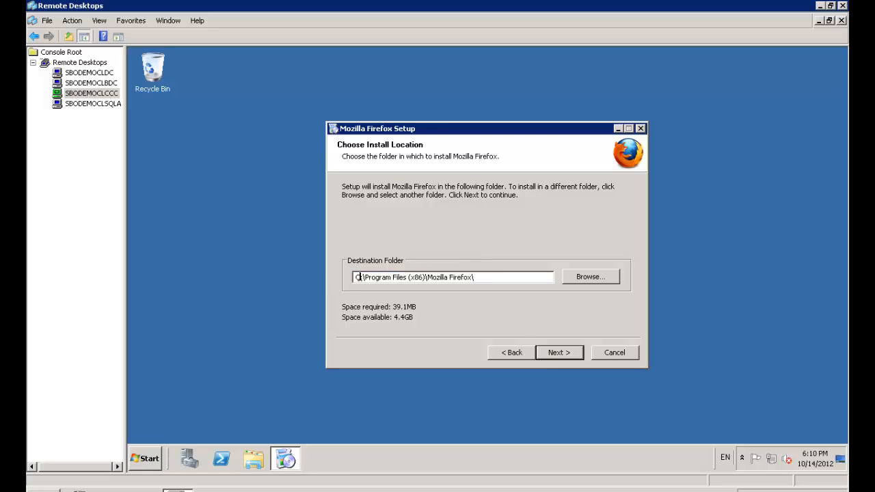
key("BackSpace")
type("E")
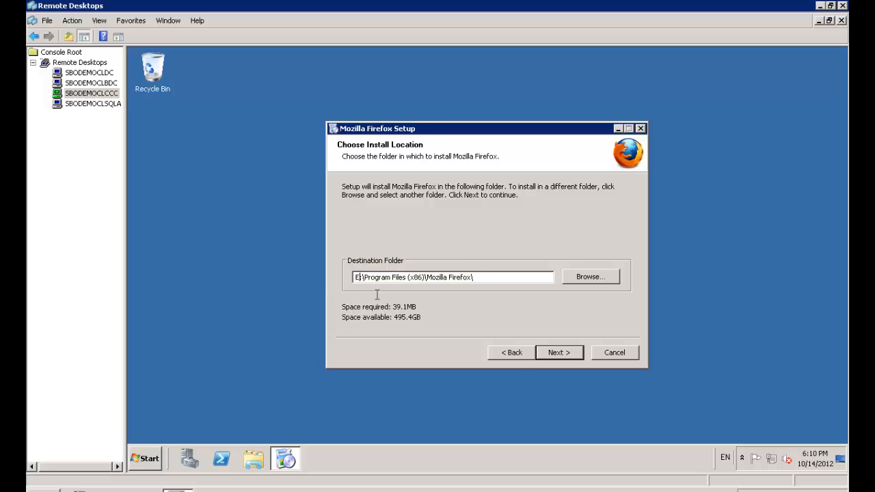
left_click(555, 353)
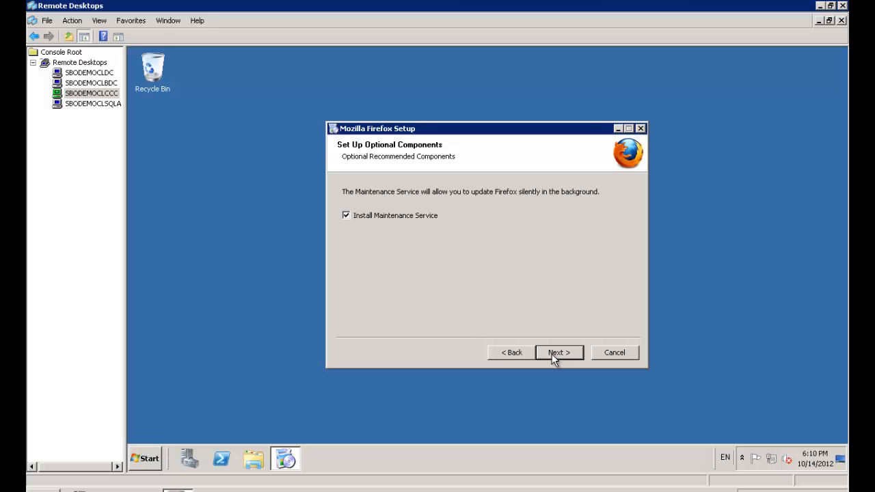
Step: Keep the maintenance service and both shortcuts, install Firefox, and launch it
left_click(554, 356)
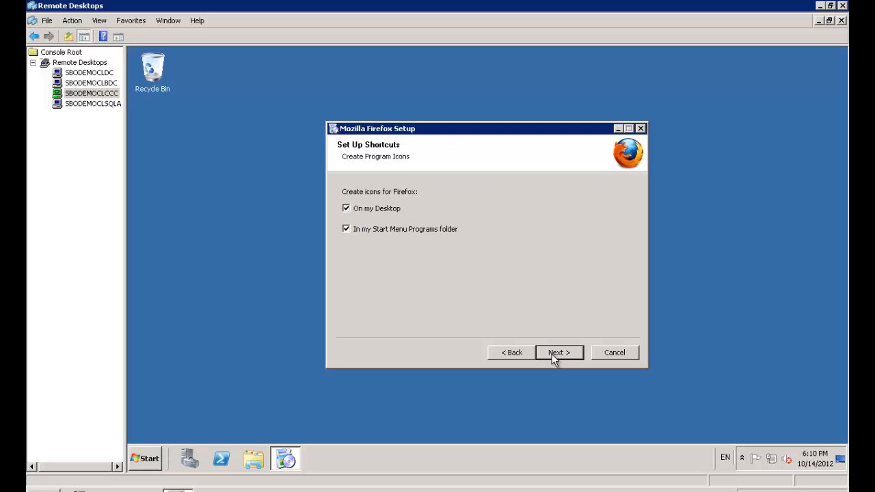
left_click(555, 356)
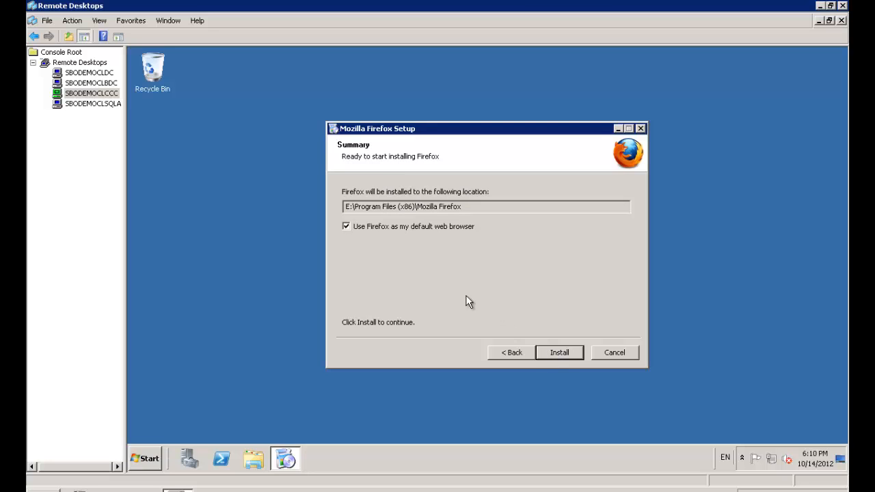
left_click(568, 356)
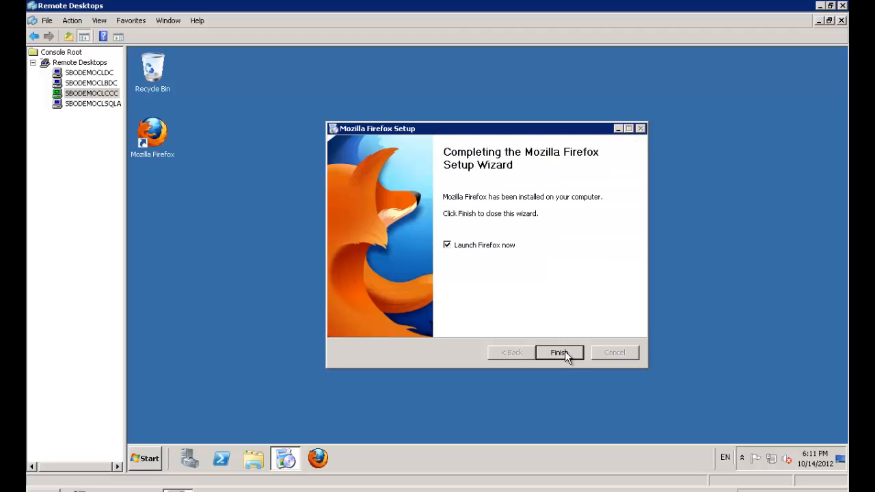
left_click(565, 353)
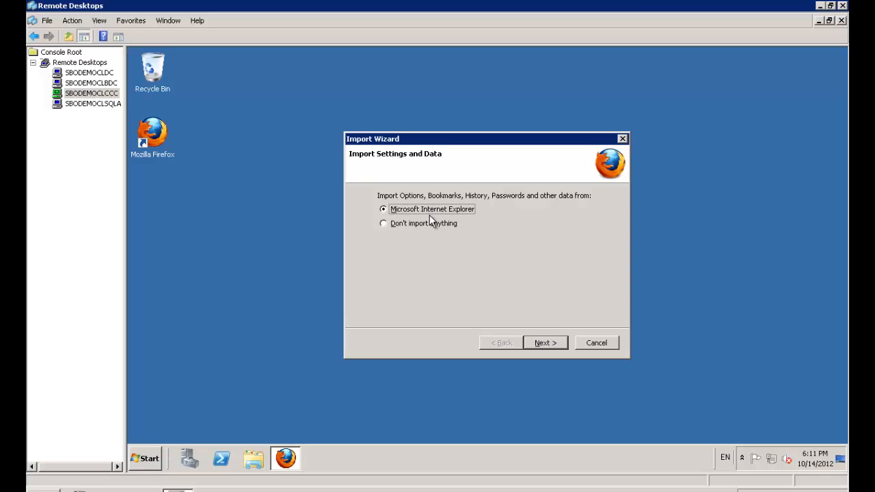
Step: Skip importing settings from another browser and close the Welcome to Firefox tab
left_click(431, 223)
left_click(556, 343)
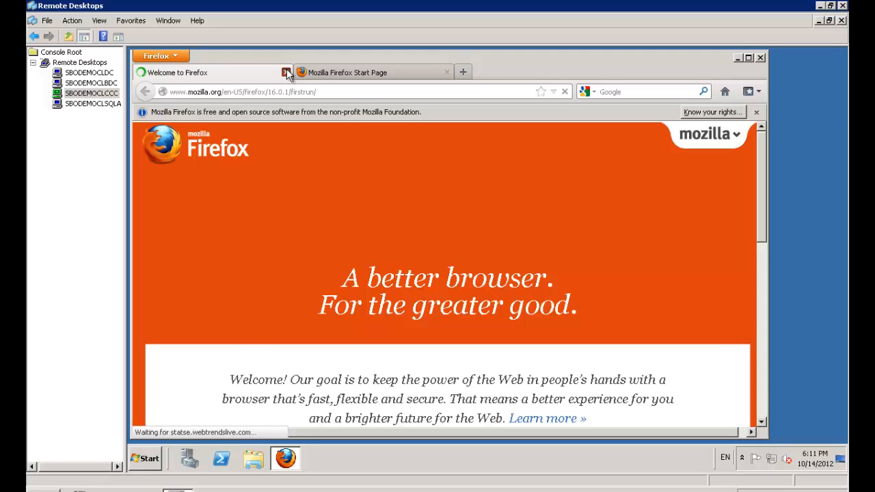
left_click(287, 73)
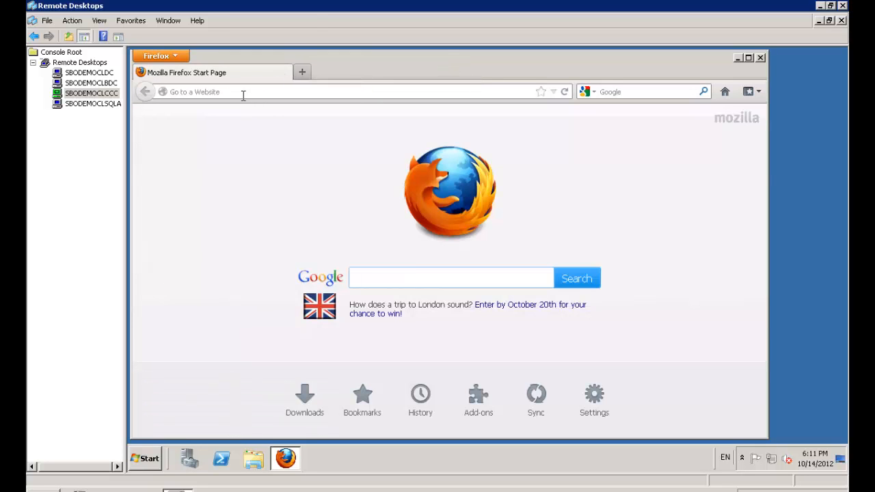
Step: Load the address localhost in Firefox
left_click(242, 94)
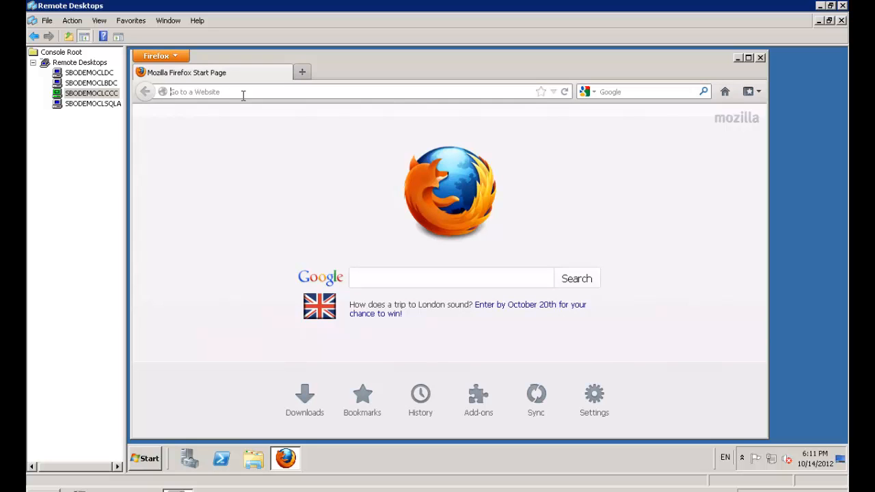
type("localhost")
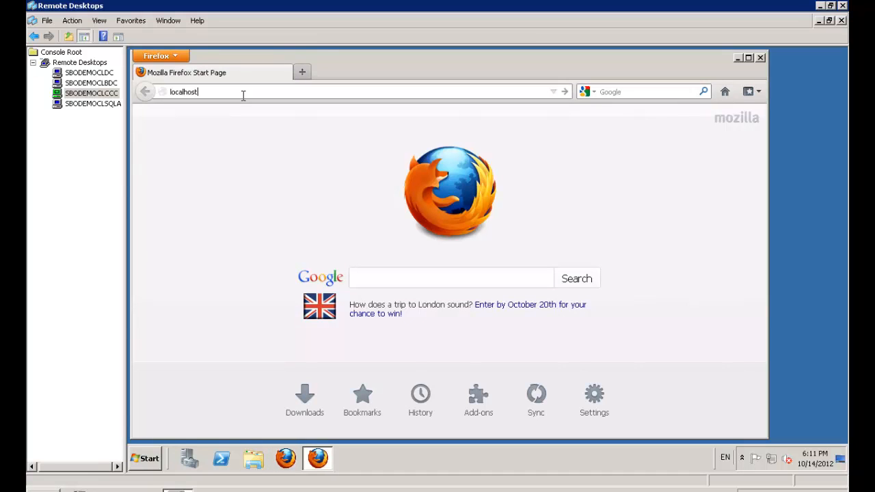
key("Return")
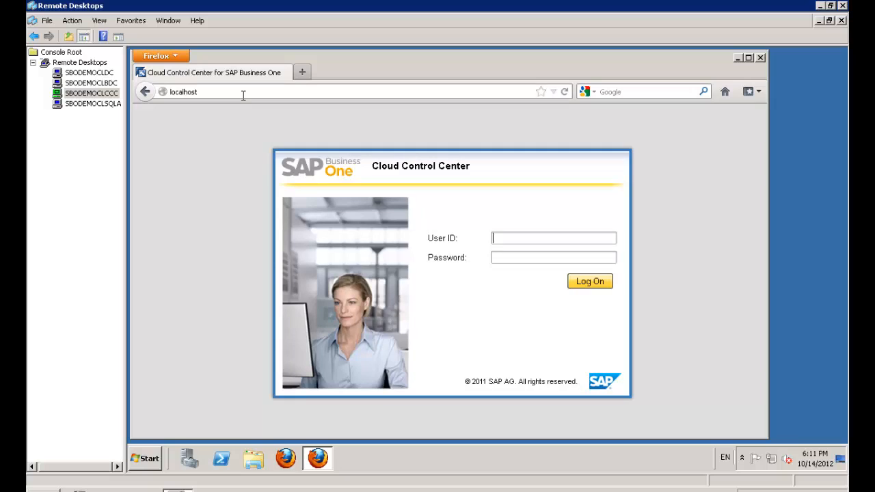
Step: Enter the Cloud Control Center user ID and password, then log on
type("b1cadm•••••••••")
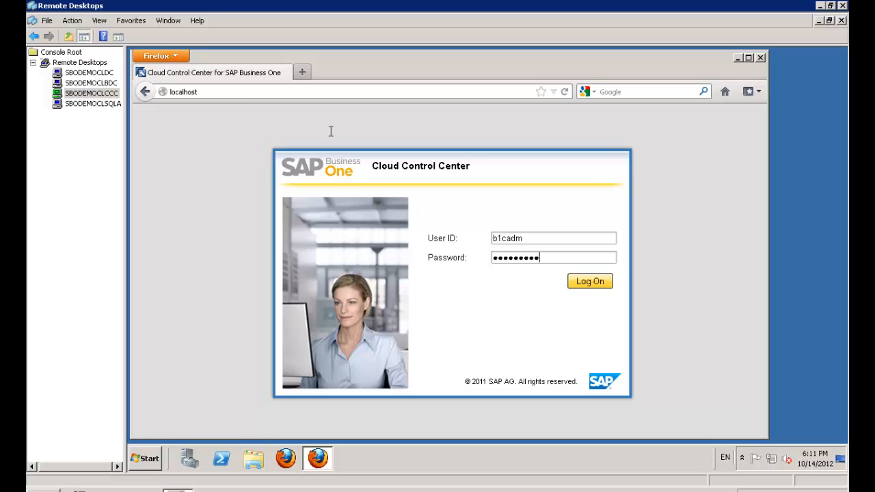
left_click(599, 288)
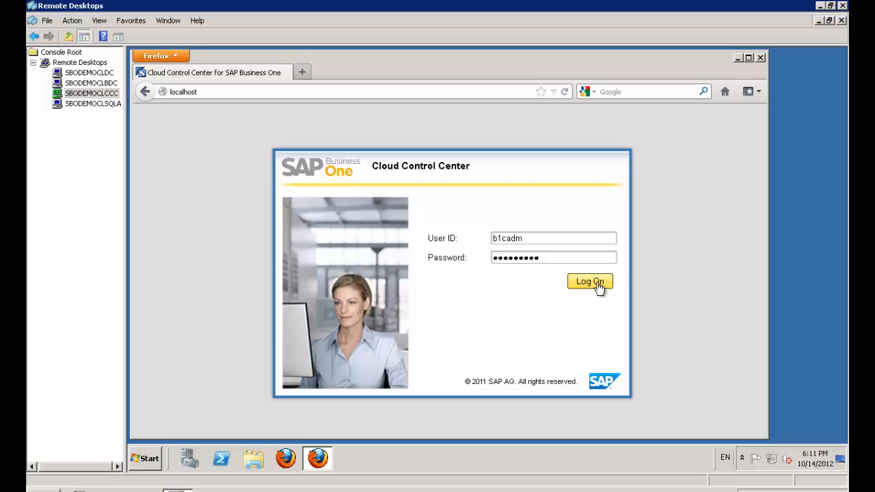